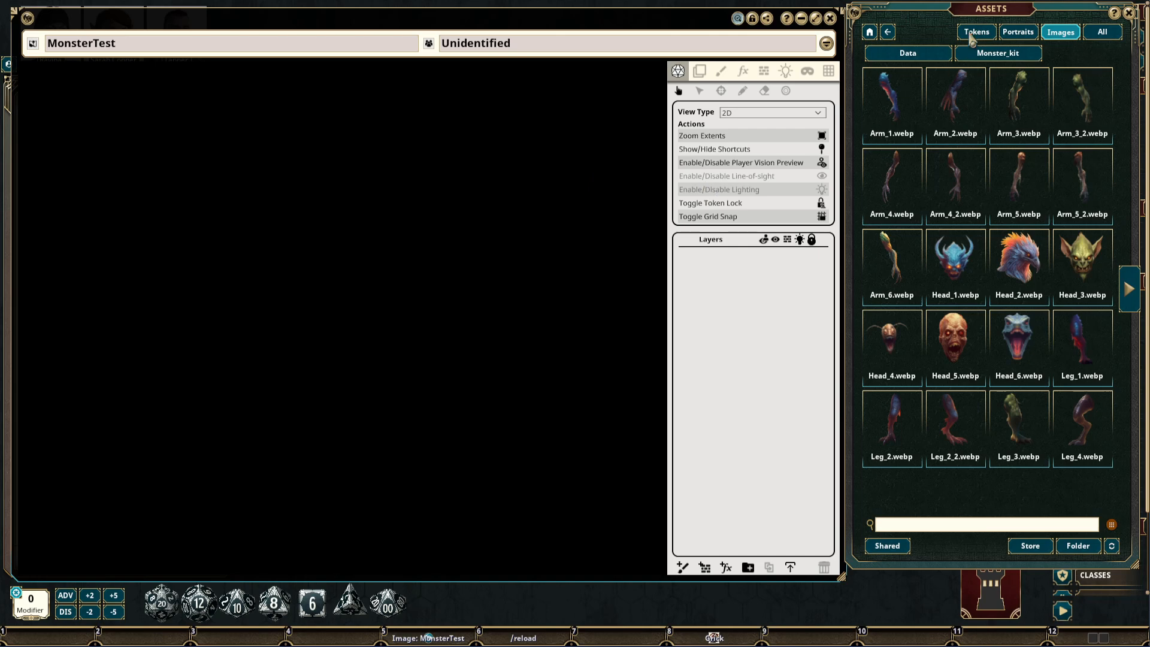
- Add the Torso_5.webp image to the empty MonsterTest canvas as the creature's body
left_click_drag(986, 16, 989, 23)
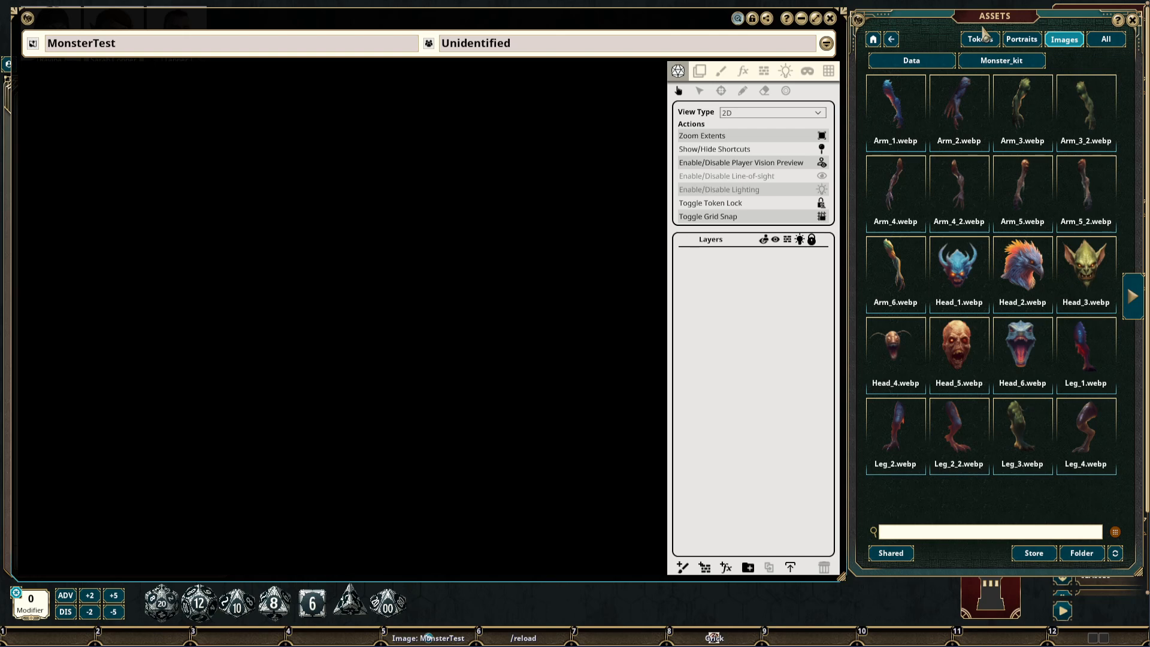
left_click_drag(991, 24, 995, 26)
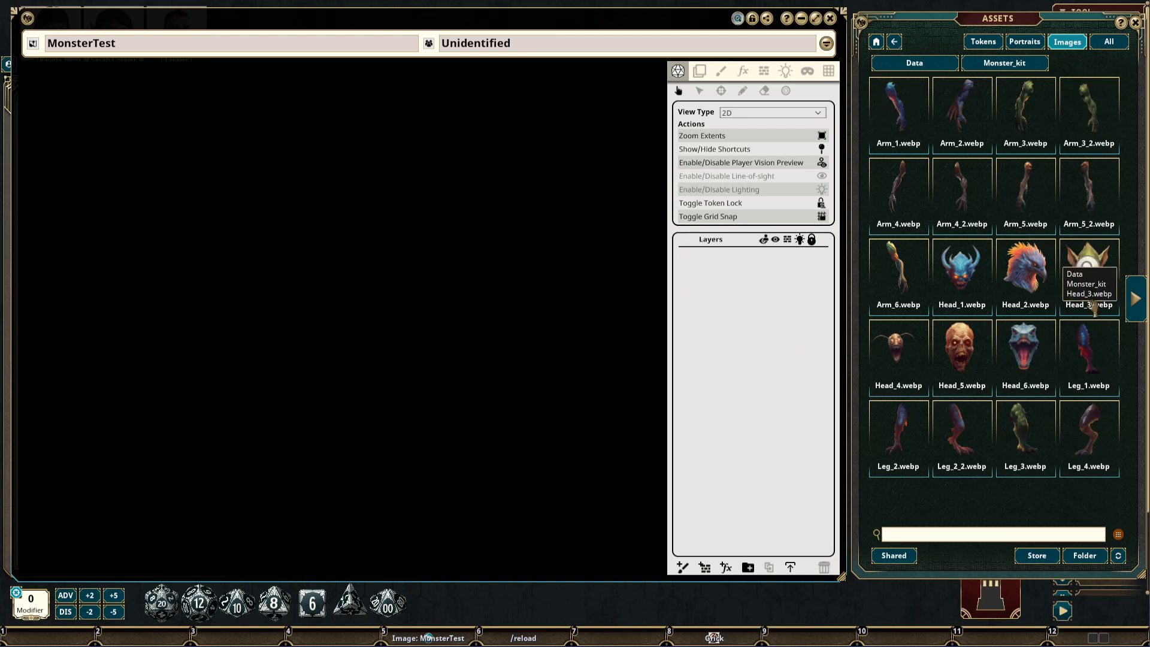
left_click(1137, 302)
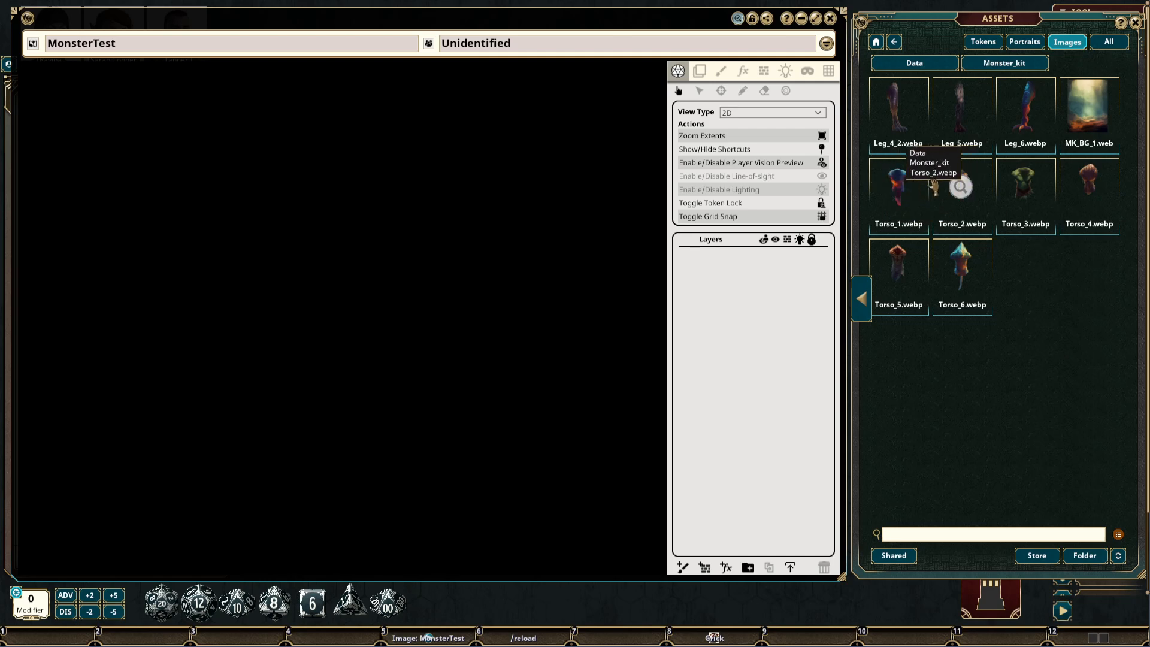
left_click_drag(898, 259, 405, 265)
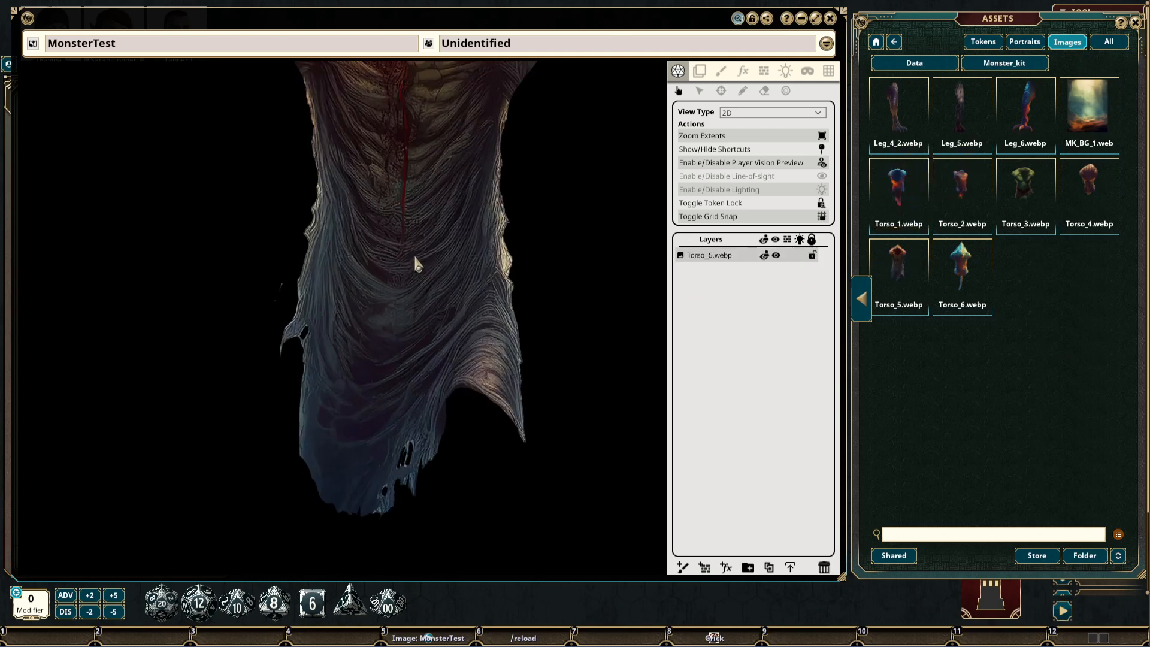
scroll(414, 257, "down", 3)
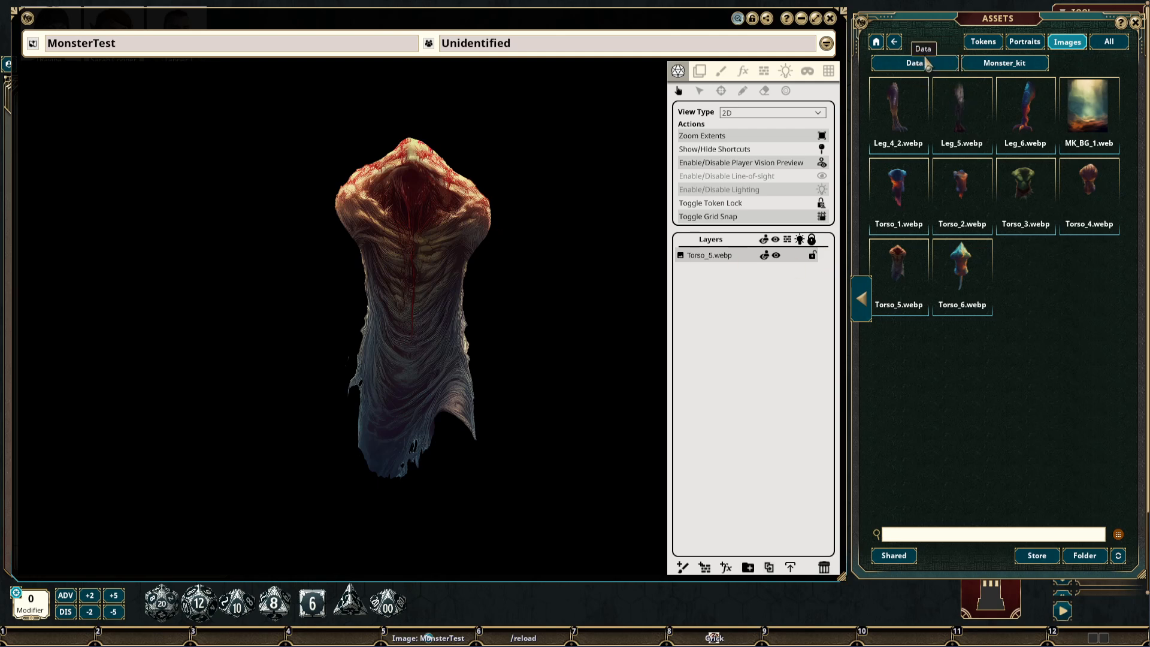
- Add Head_4.webp on top of the torso and centre it over the neck opening
left_click(862, 299)
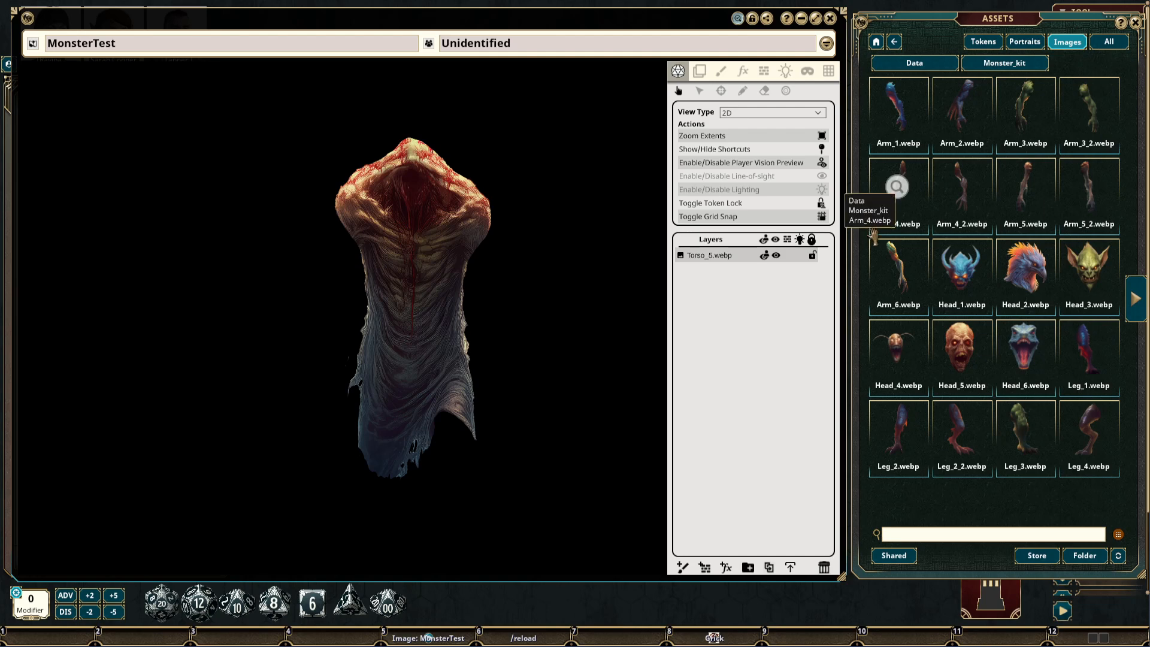
left_click_drag(899, 349, 451, 177)
left_click_drag(458, 137, 428, 158)
key("shift")
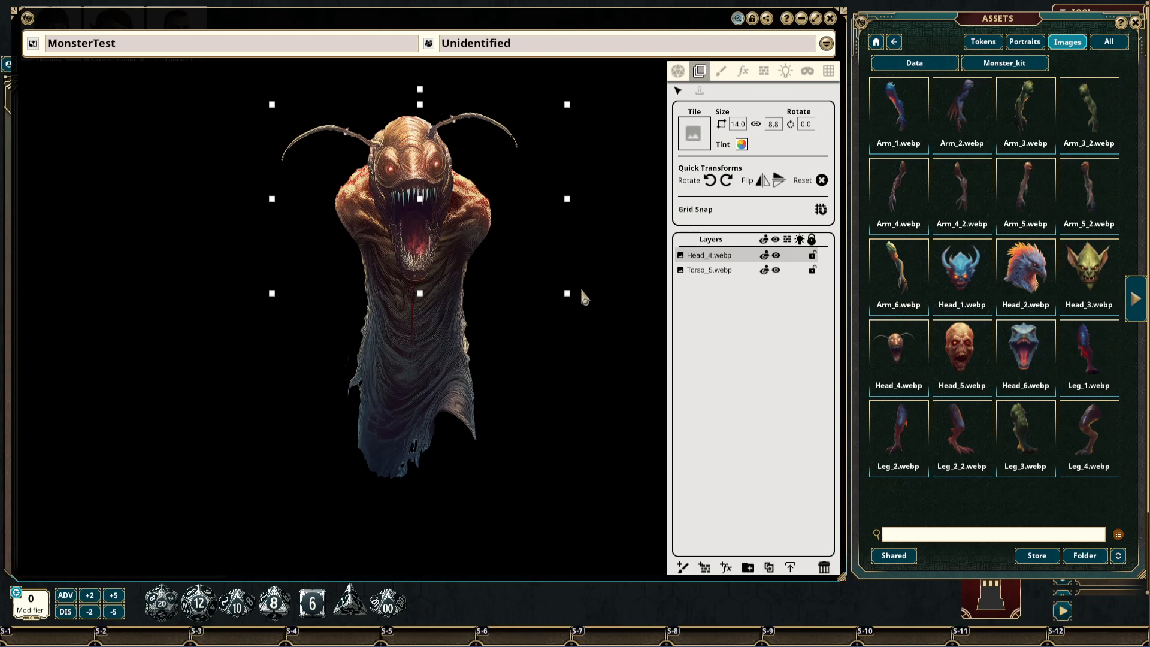
- Scale the insect head down to about 11.6 by 7.3, seat it on the neck and rotate it 10 degrees
left_click_drag(569, 295, 552, 273)
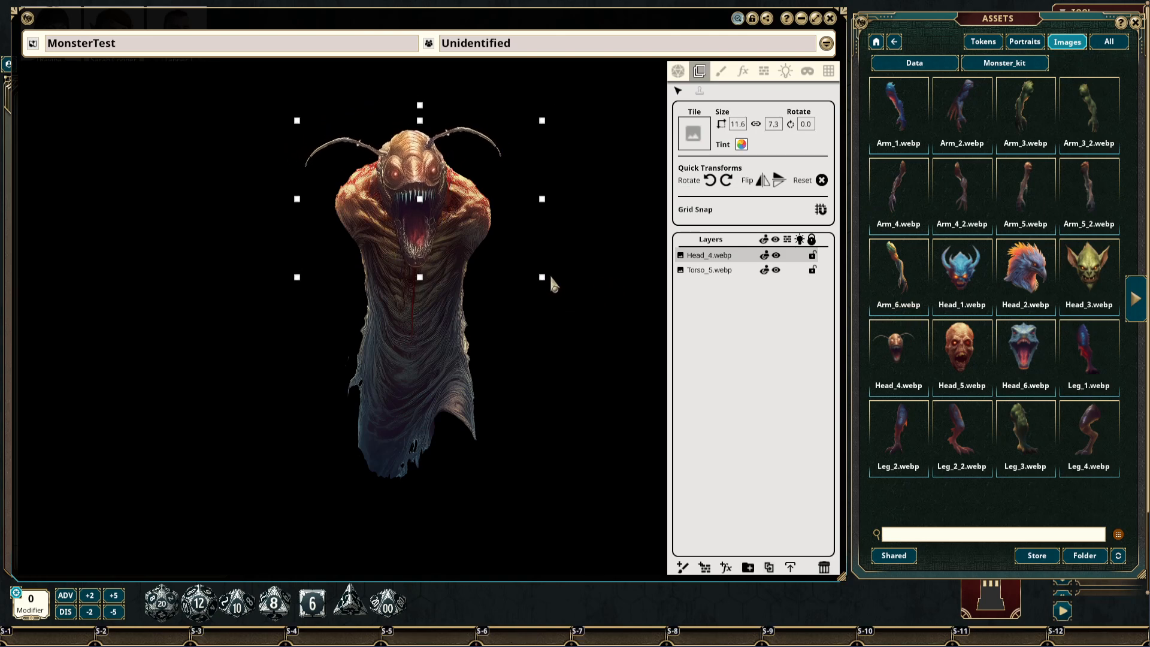
left_click_drag(456, 170, 432, 171)
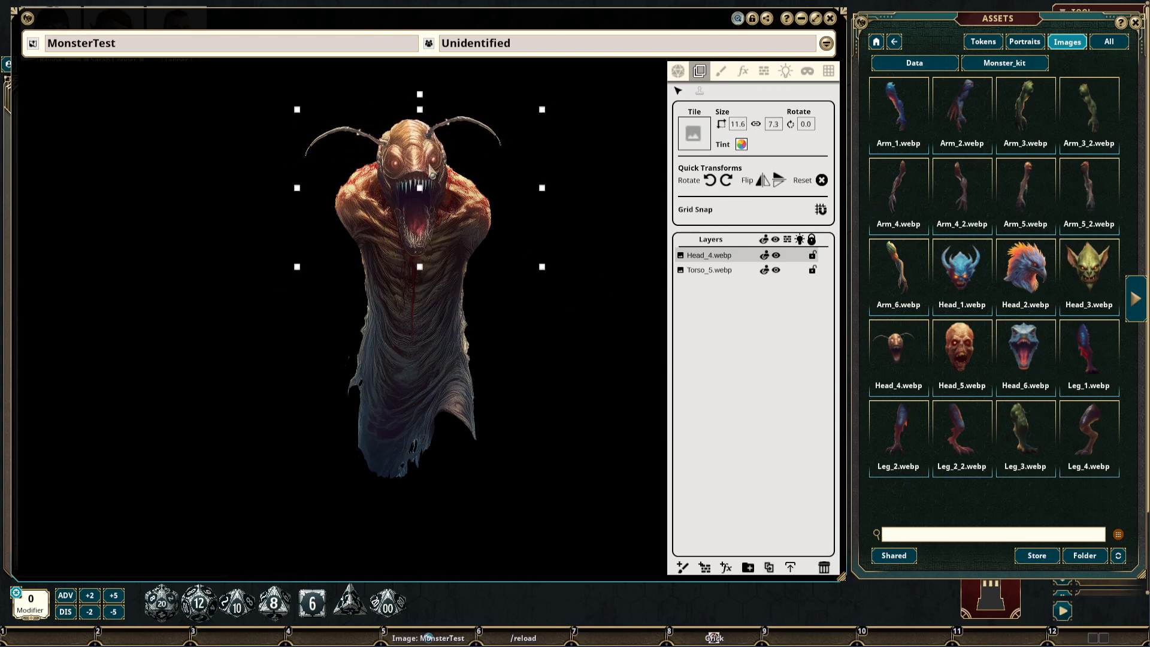
left_click_drag(421, 94, 441, 109)
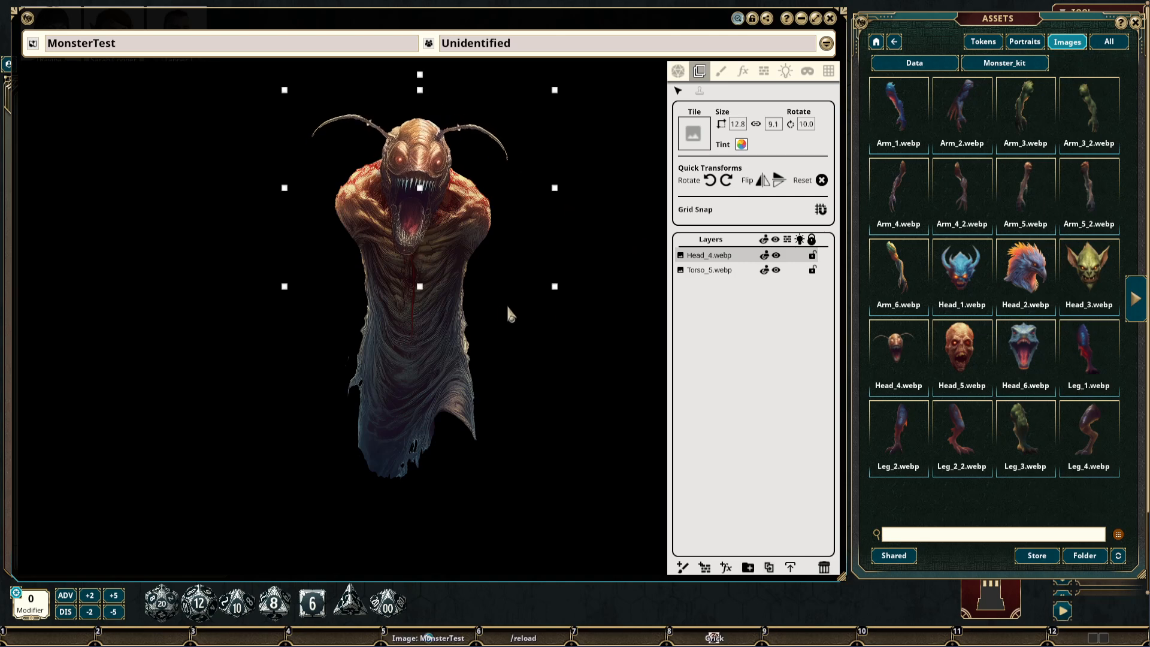
left_click_drag(497, 307, 519, 304)
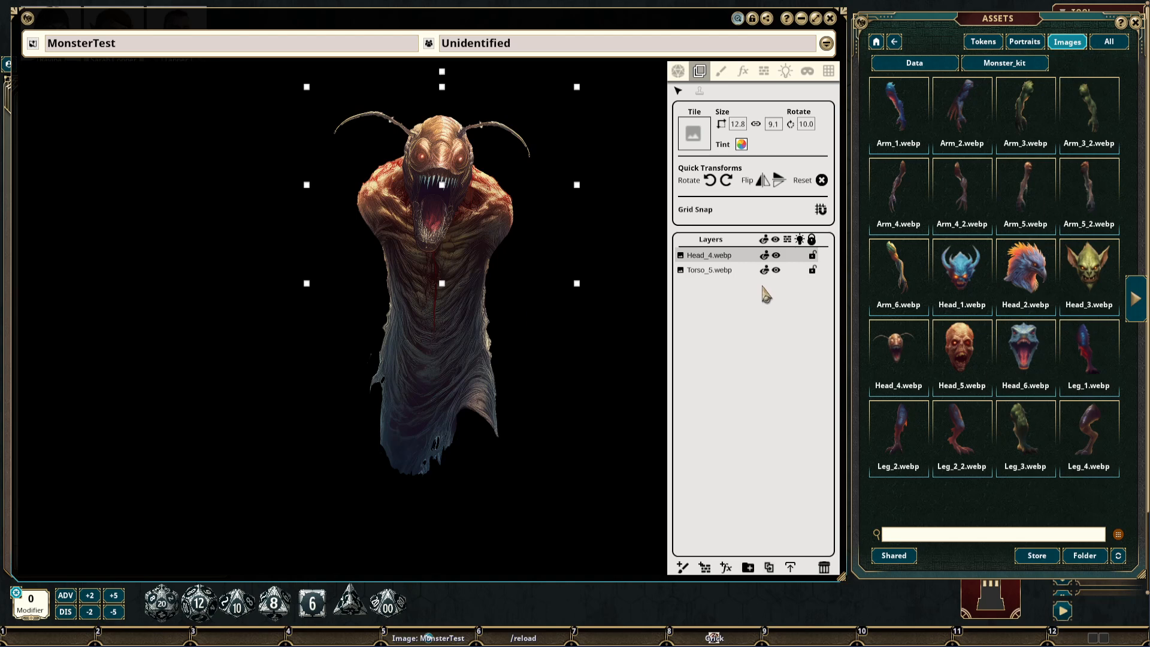
- Attach Arm_4.webp to the viewer-left shoulder and Arm_4_2.webp to the other, scaling the second arm to about 3.5 by 13.4
left_click_drag(899, 189, 463, 289)
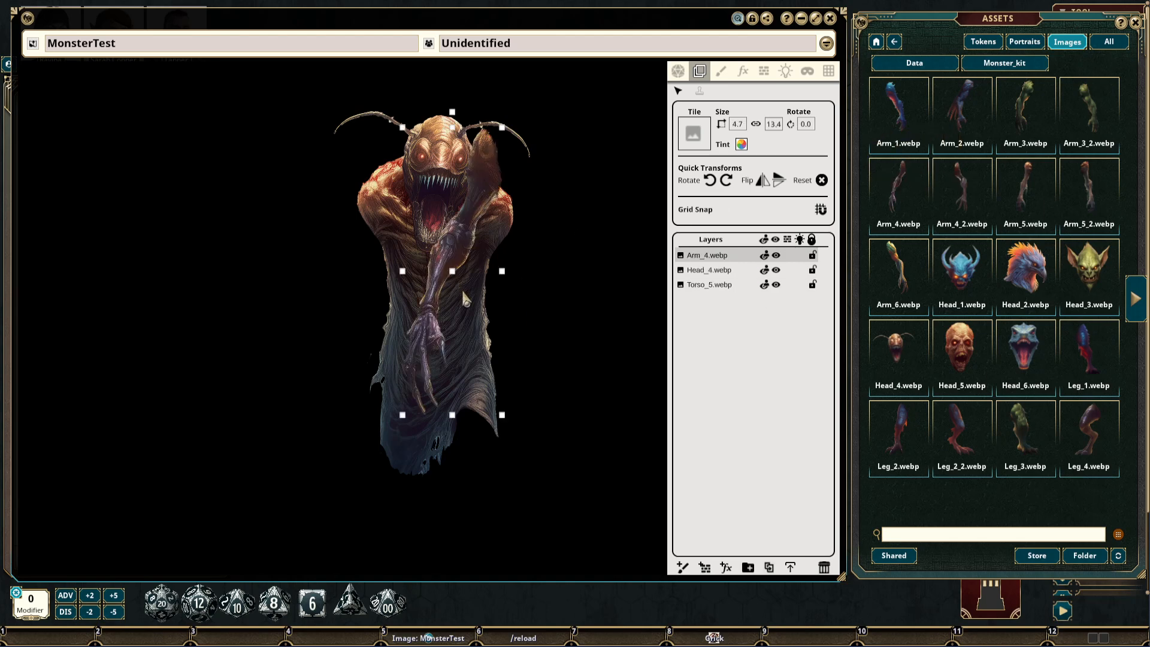
left_click_drag(503, 227, 367, 251)
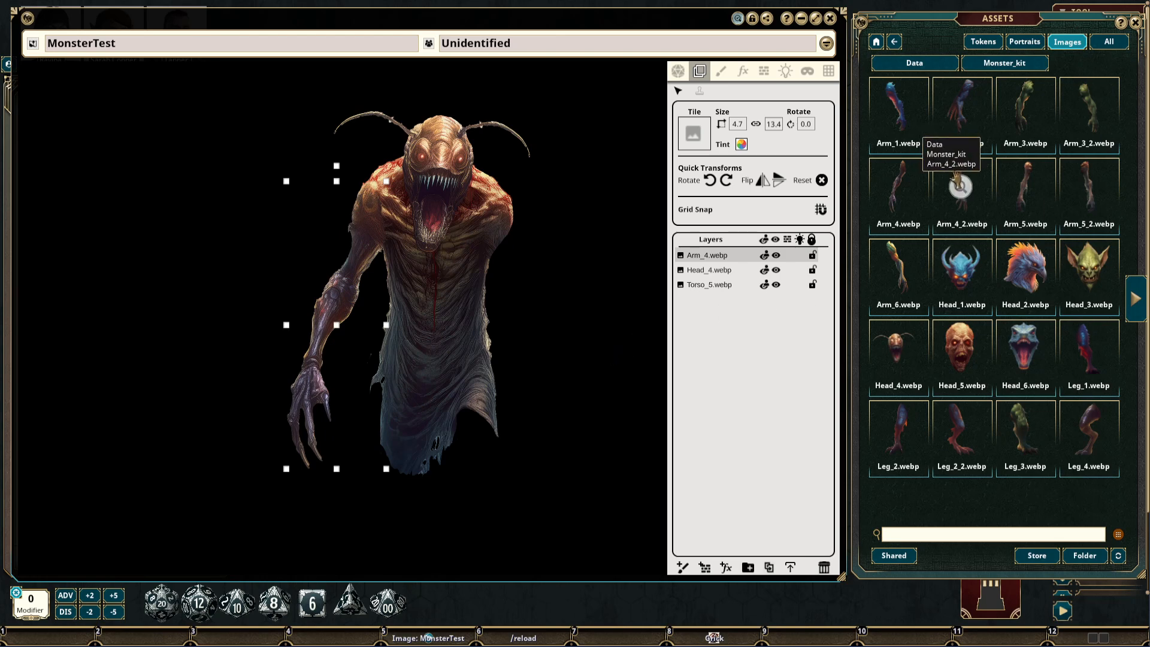
left_click_drag(584, 275, 527, 327)
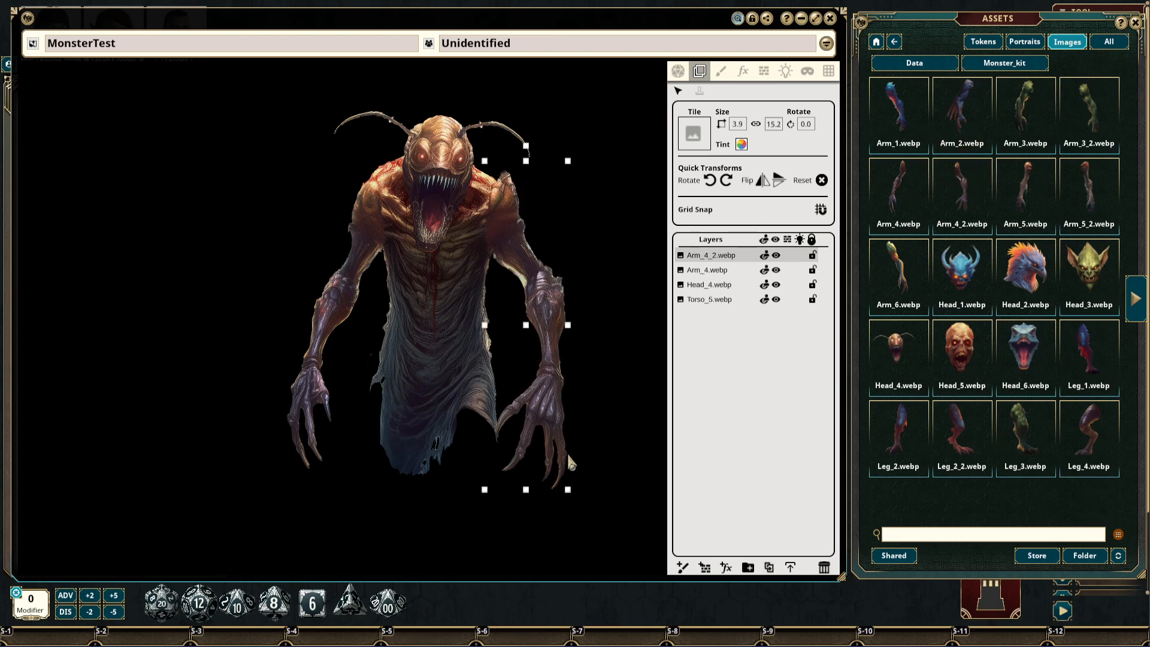
scroll(562, 476, "down", 4)
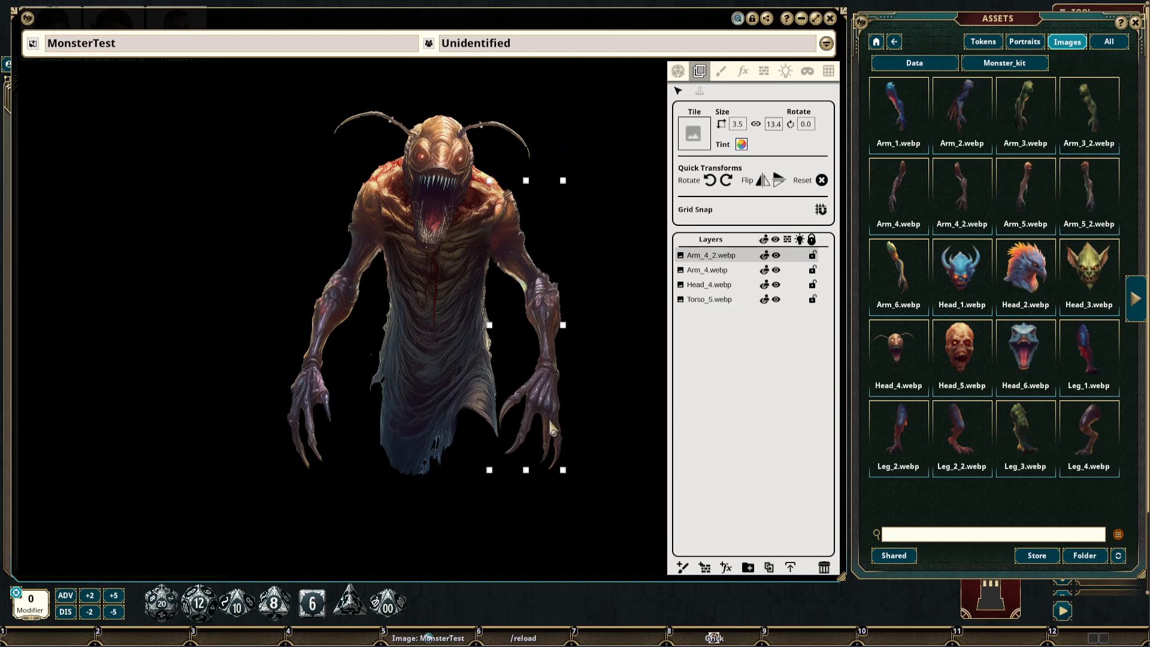
left_click_drag(551, 422, 539, 413)
- Add Leg_4.webp, mirror it horizontally and place it under the viewer-right half of the torso
left_click_drag(618, 363, 595, 347)
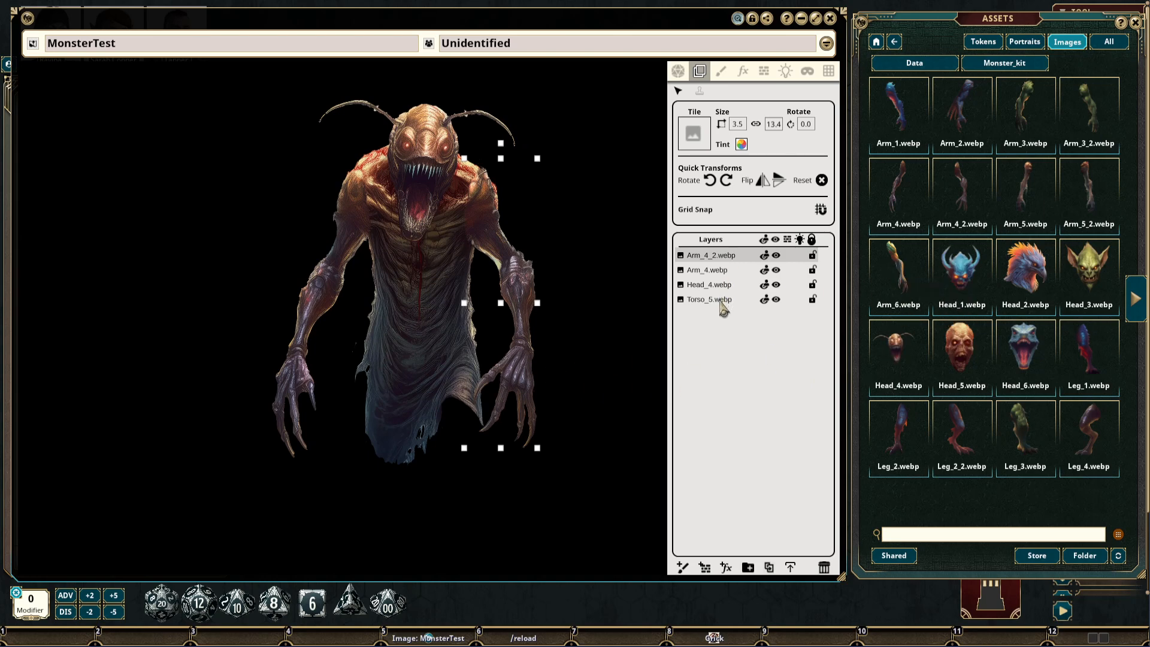
left_click_drag(458, 377, 411, 365)
left_click_drag(1109, 424, 289, 421)
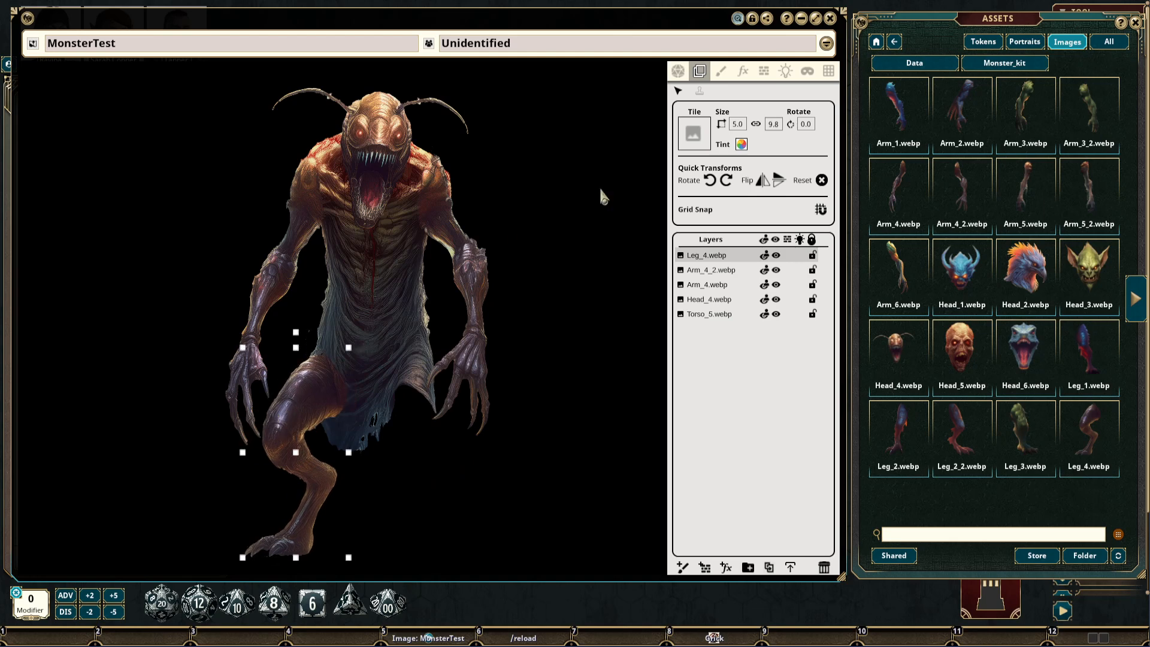
left_click(764, 180)
left_click_drag(294, 394, 403, 406)
- Move the Leg_4.webp layer beneath Torso_5.webp, stretch the leg to about 14.1 high and fit it under the robe
left_click_drag(713, 255, 712, 314)
mouse_move(424, 451)
left_mouse_down()
mouse_move(416, 429)
mouse_move(421, 462)
mouse_move(419, 442)
left_mouse_up()
left_click_drag(498, 507, 511, 374)
left_click_drag(425, 425, 424, 471)
left_click_drag(436, 373, 435, 397)
scroll(466, 392, "down", 3)
left_click_drag(498, 364, 496, 427)
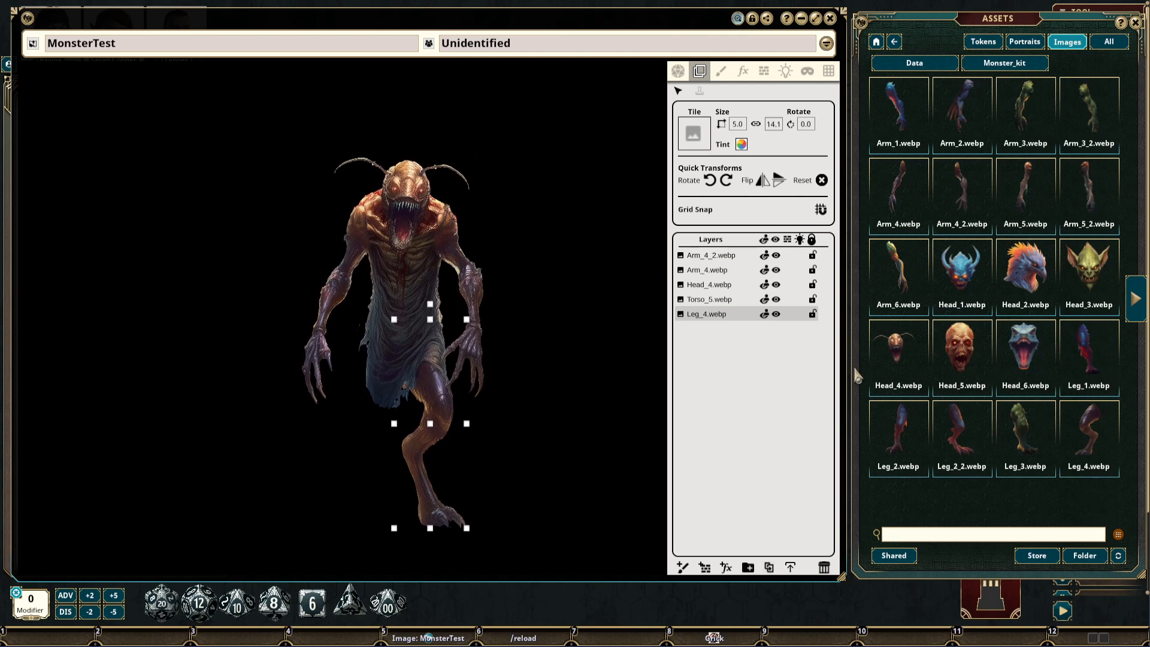
- Add Leg_4_2.webp beside the creature and mirror it horizontally
left_click(1136, 298)
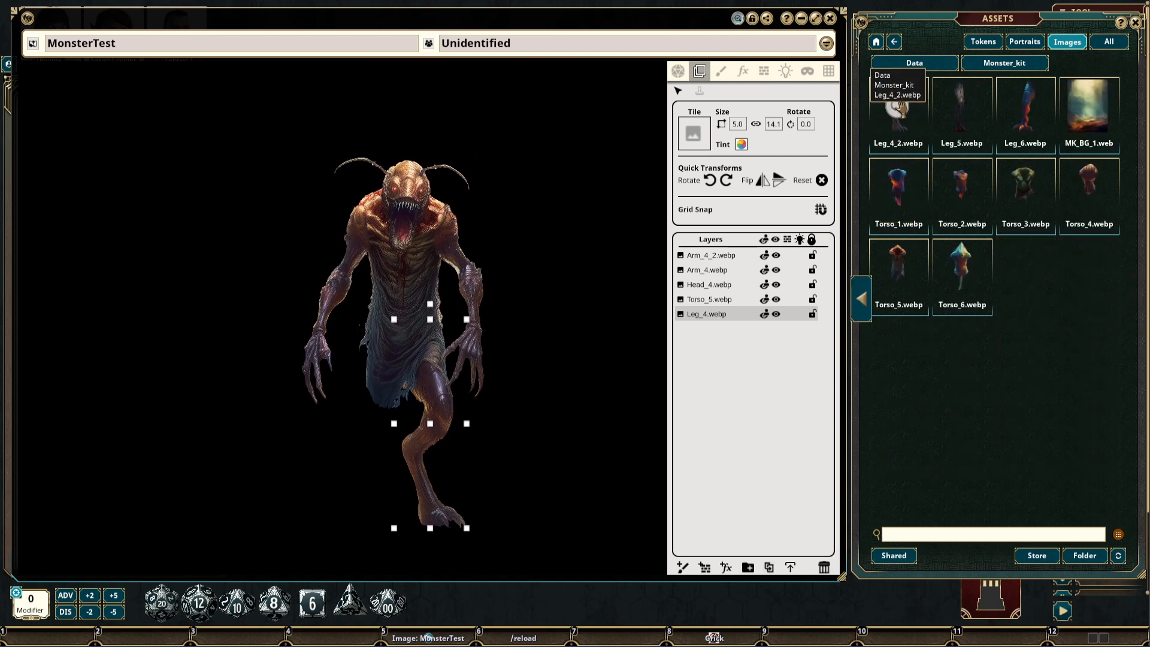
left_click_drag(544, 365, 547, 365)
left_click(762, 180)
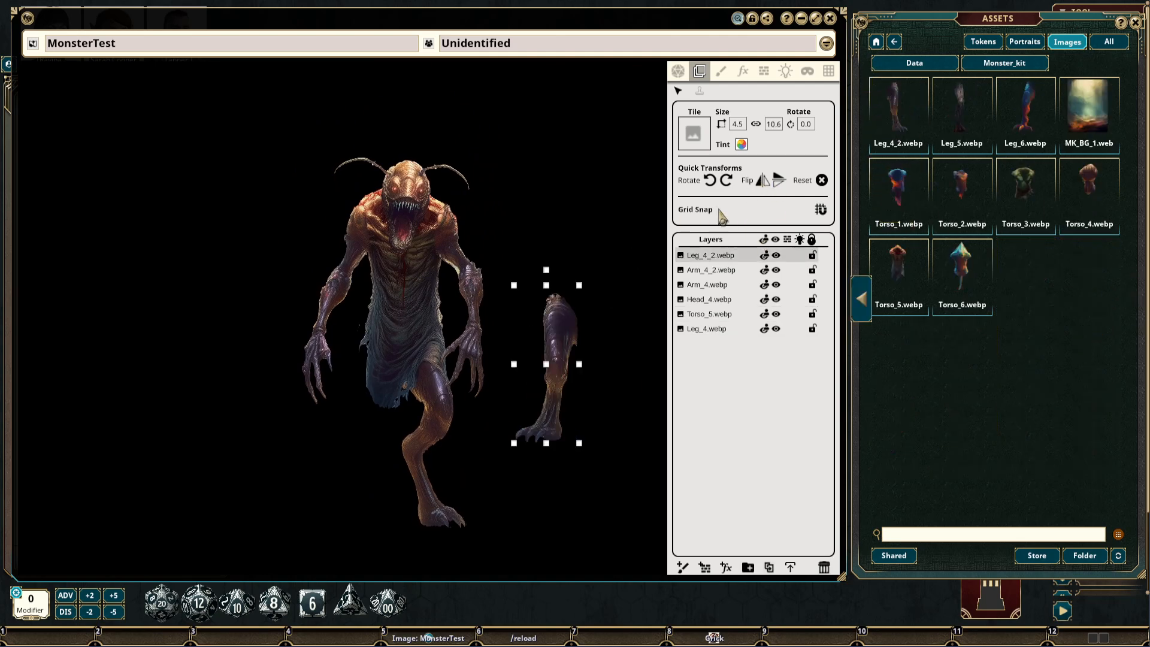
- Move the Leg_4_2.webp layer beneath Torso_5.webp, fit it under the robe's viewer-left half and stretch it to about 13.9 high
left_click_drag(711, 255, 706, 308)
left_click_drag(579, 341, 376, 384)
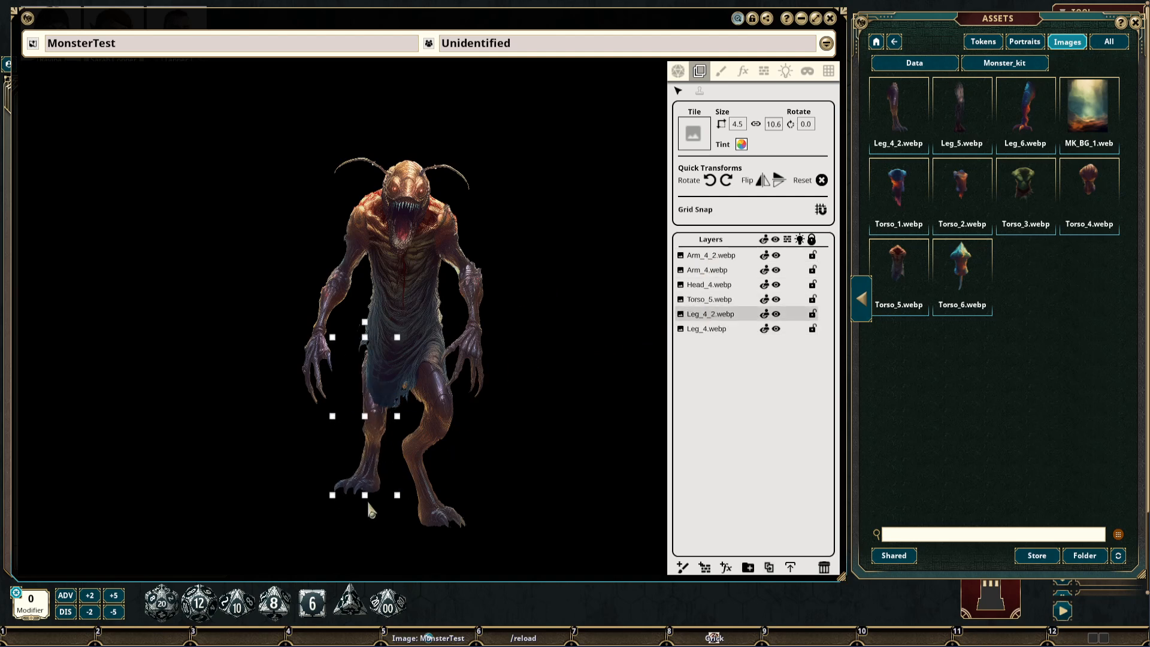
left_click_drag(365, 495, 366, 541)
left_click_drag(375, 468, 367, 463)
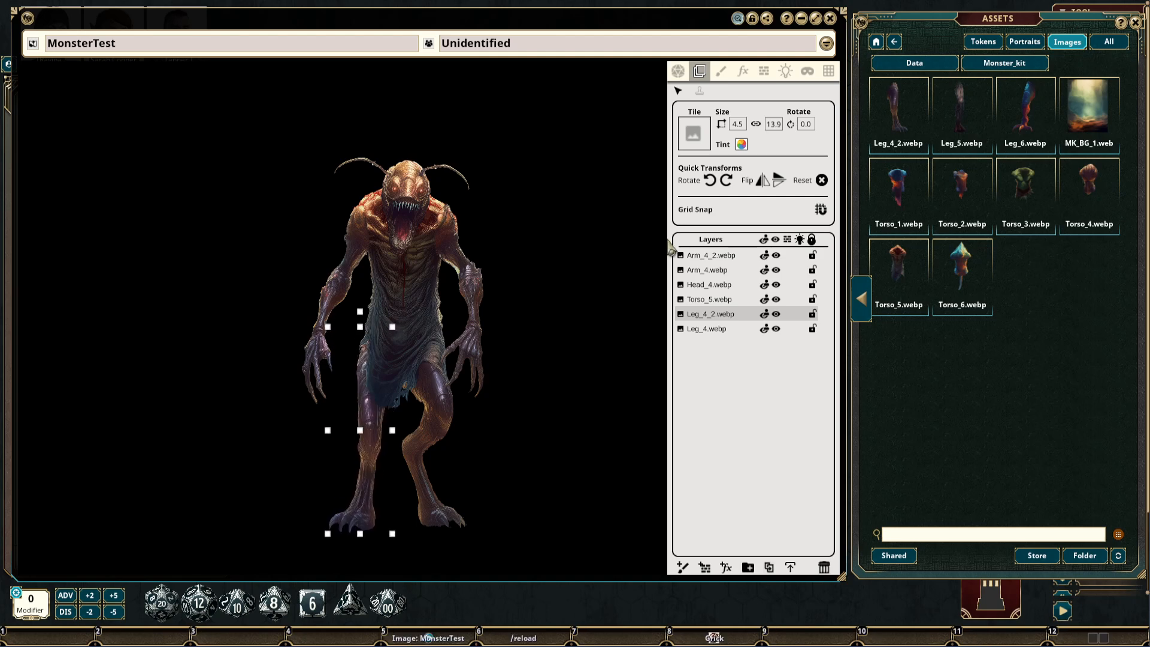
- Tint all six body-part layers pale green, with red 153, green 227 and blue 182
left_click_drag(449, 427, 502, 383)
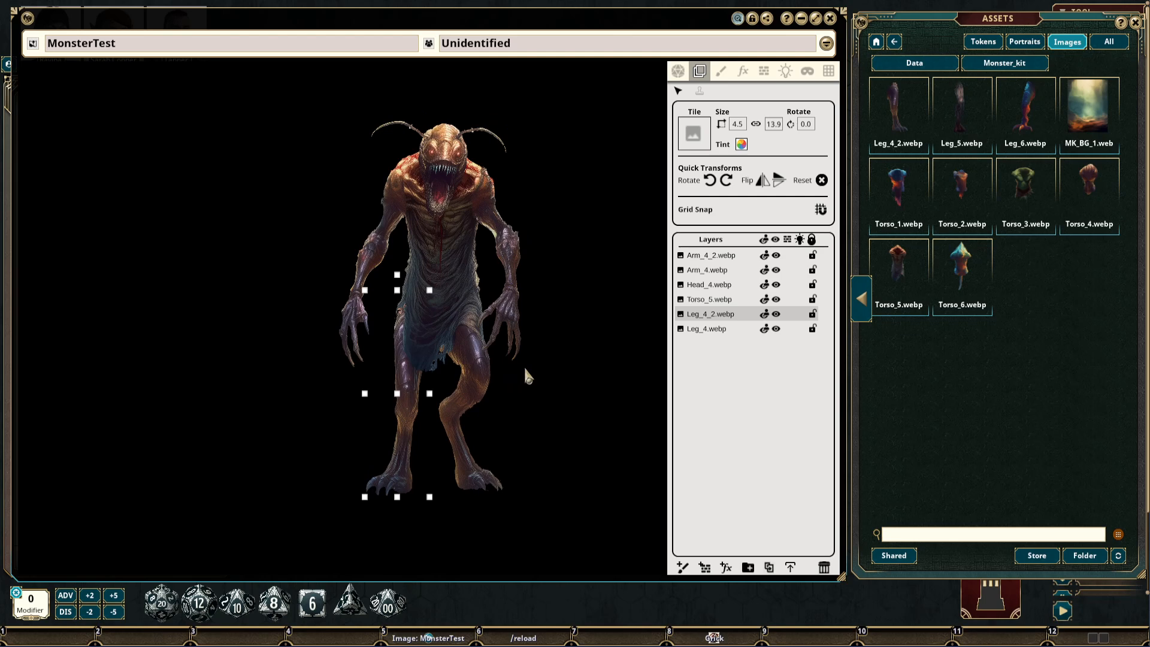
left_click_drag(545, 359, 531, 382)
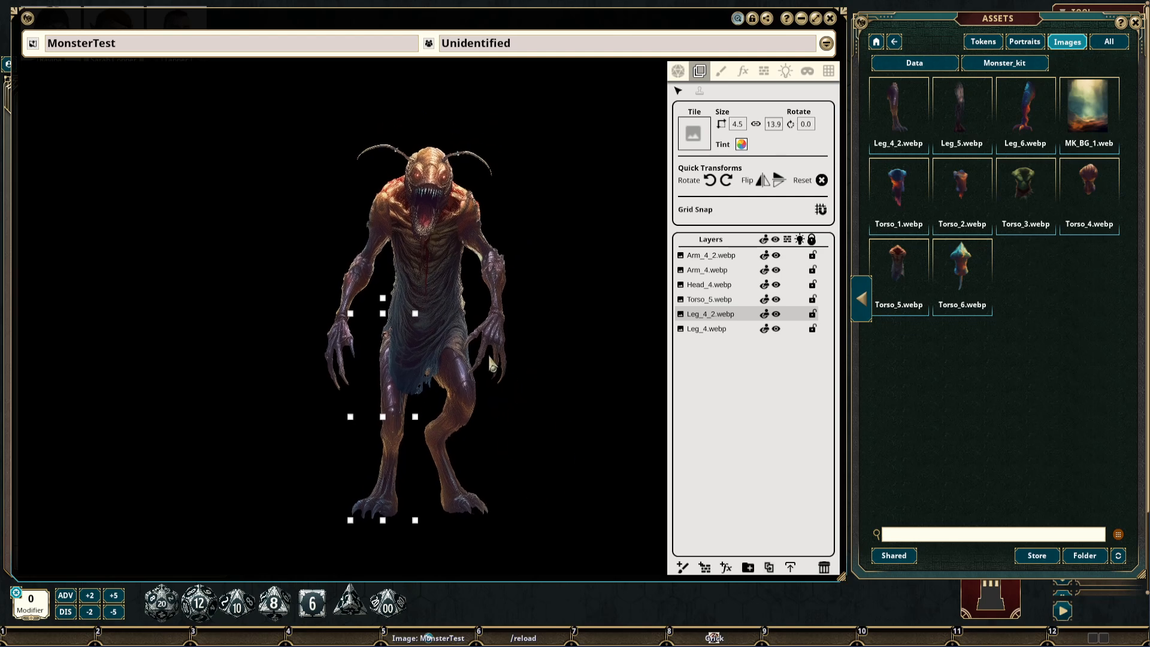
left_click(698, 329)
left_click(705, 257, "shift")
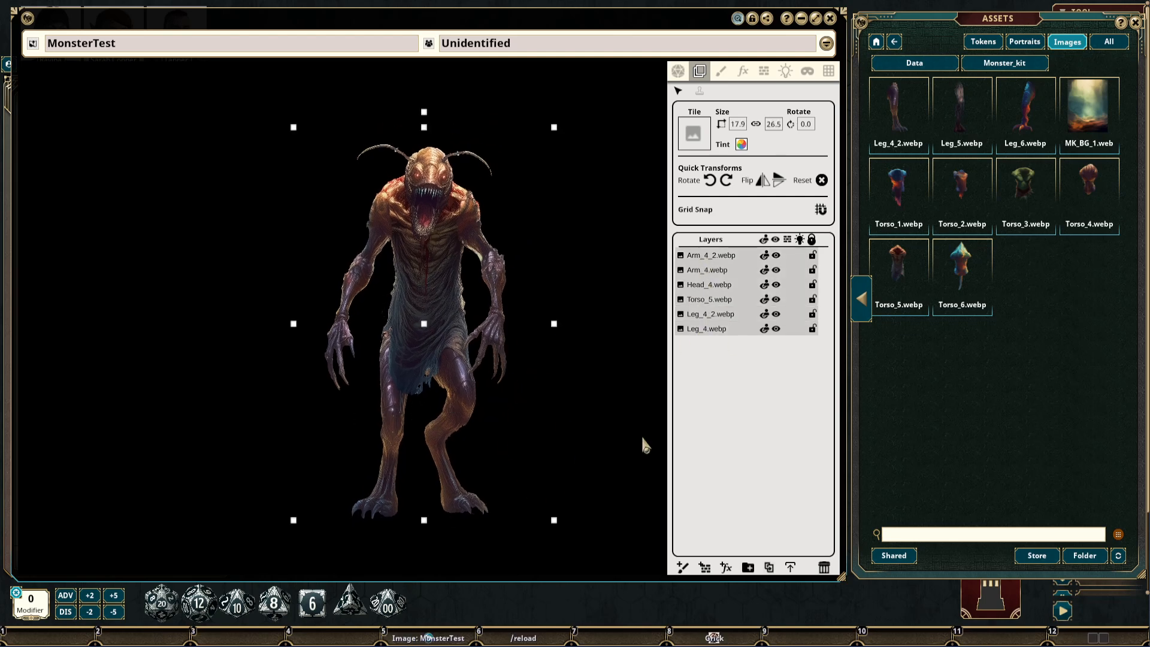
left_click(742, 145)
left_click_drag(575, 226, 581, 191)
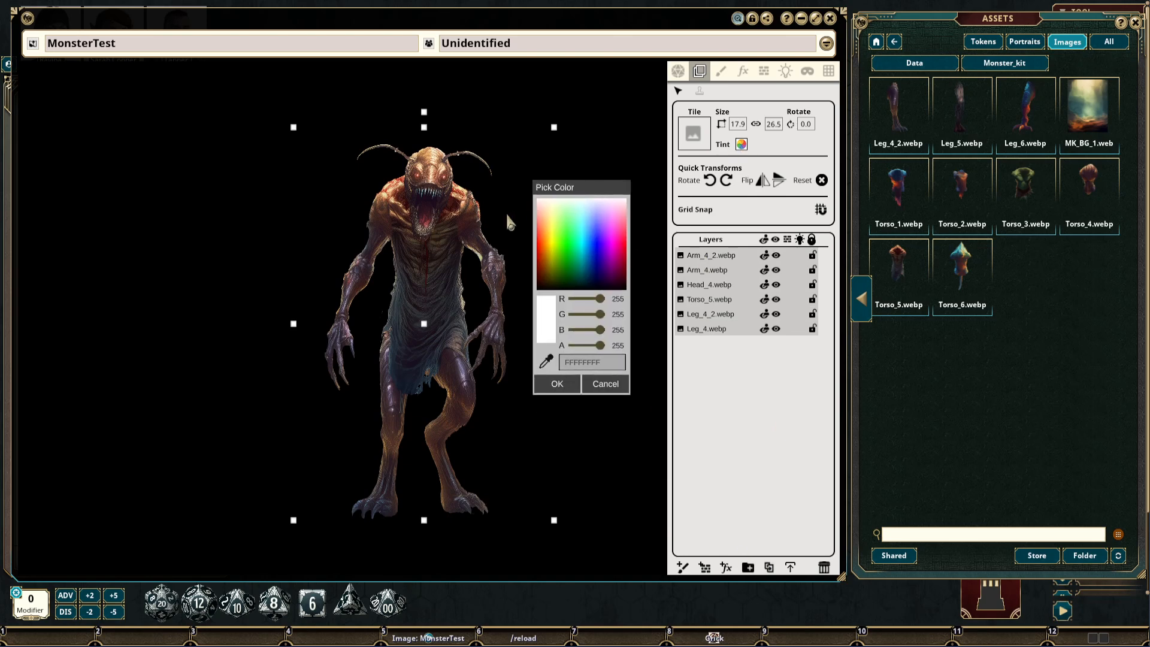
left_click_drag(600, 316, 592, 316)
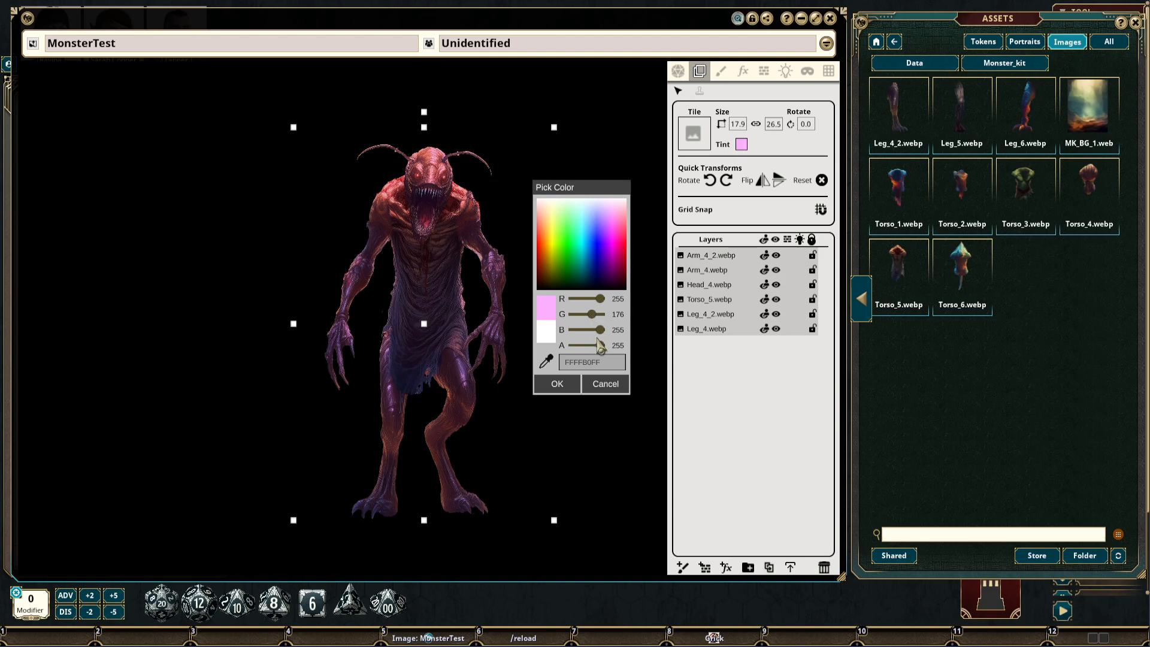
mouse_move(600, 331)
left_mouse_down()
mouse_move(590, 299)
mouse_move(599, 314)
left_mouse_up()
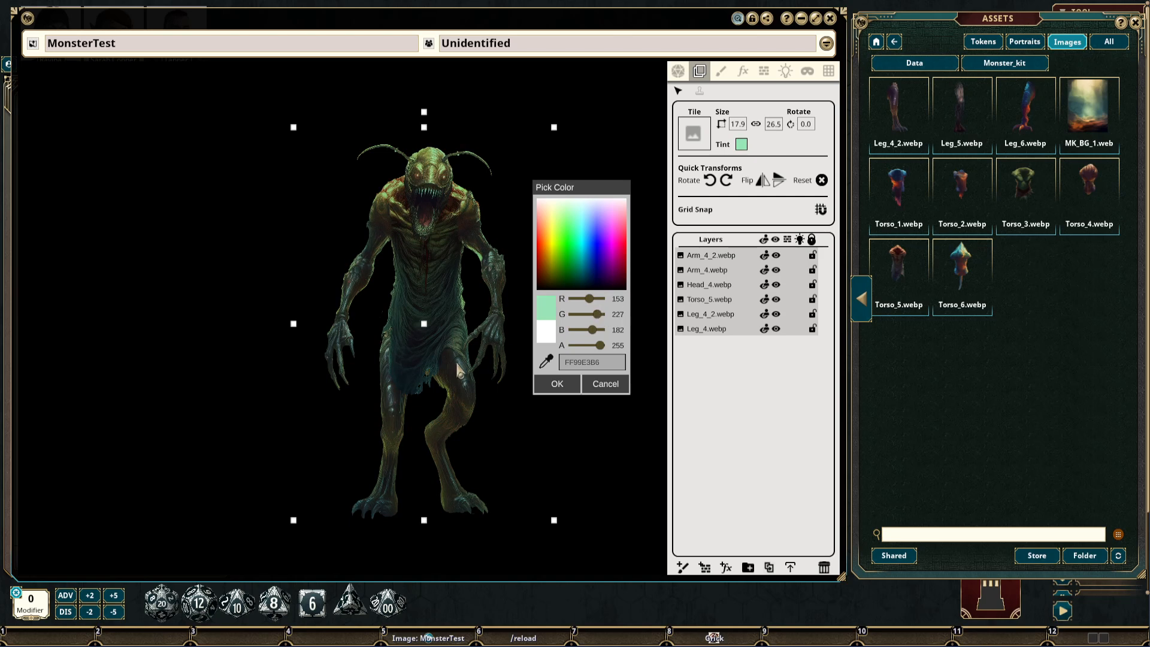
left_click(552, 390)
- Add an FX layer above Arm_4_2.webp and set its effect type to Adjust colors
scroll(428, 333, "up", 3)
scroll(407, 348, "down", 1)
left_click(750, 256)
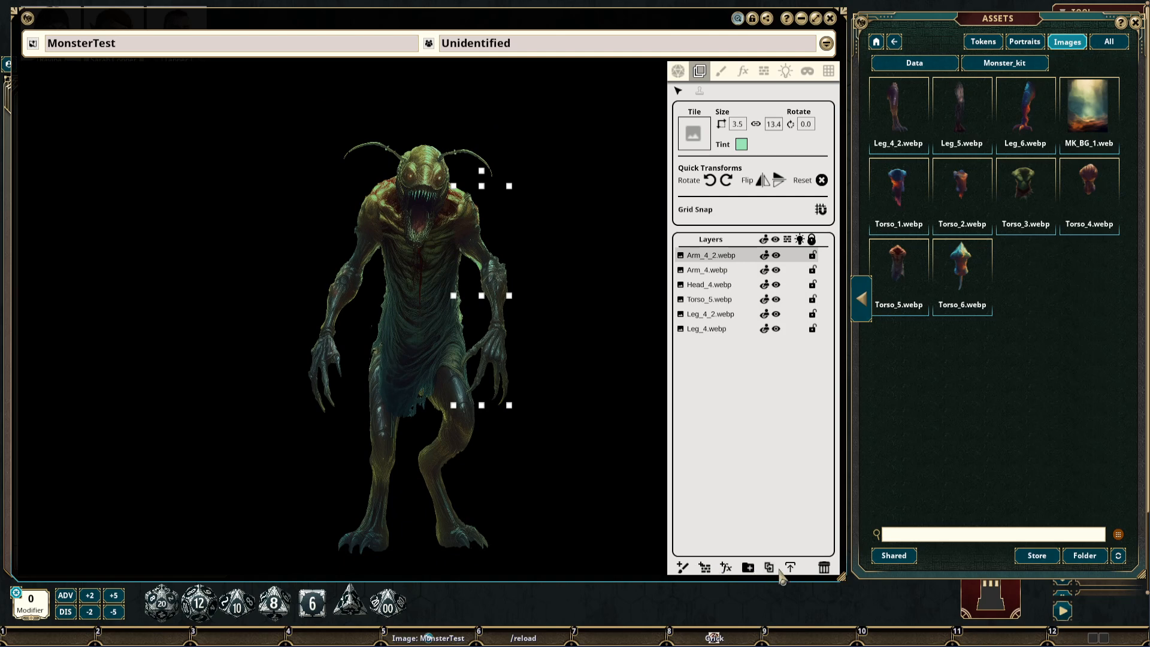
left_click(725, 567)
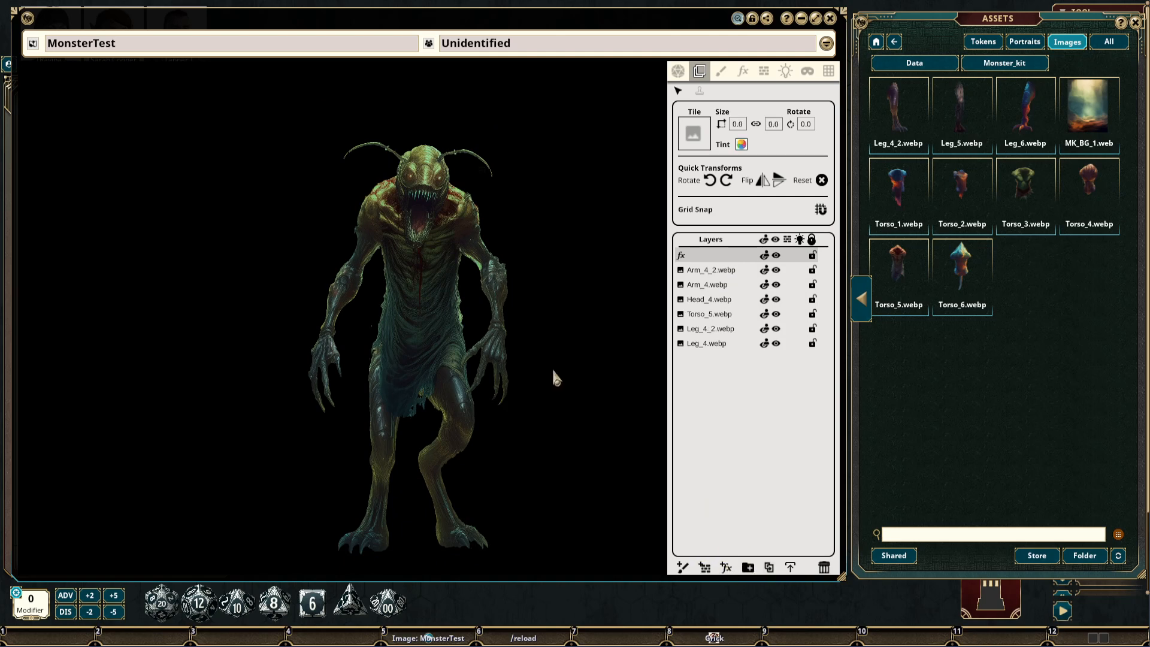
left_click(743, 72)
left_click(754, 113)
scroll(814, 135, "down", 3)
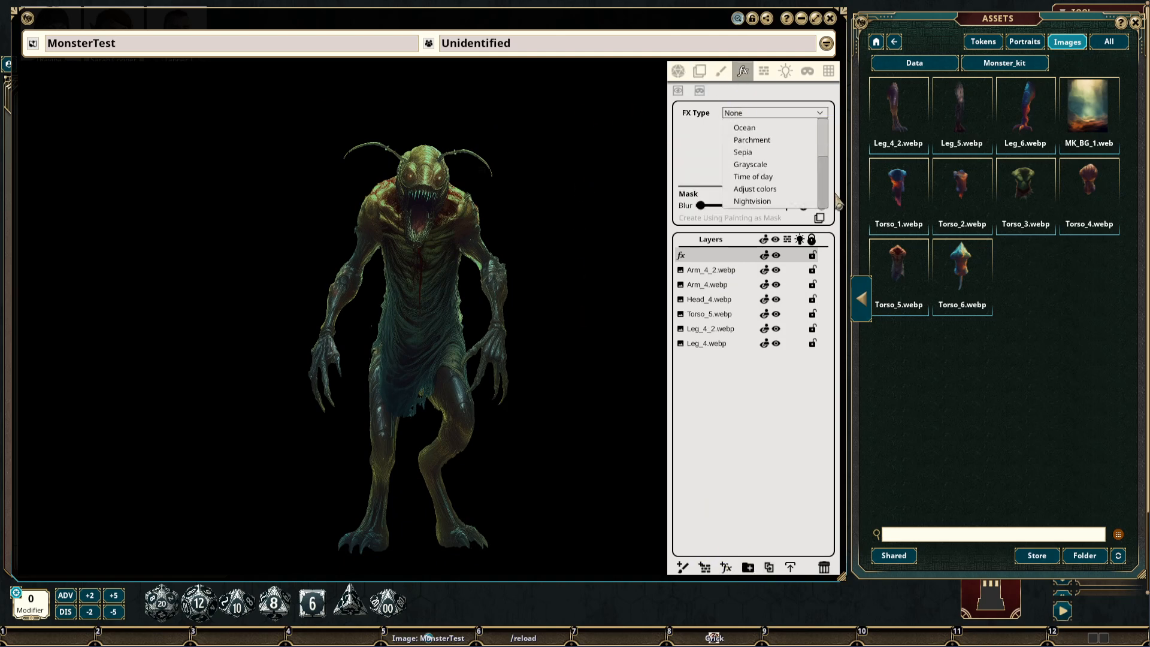
left_click(761, 182)
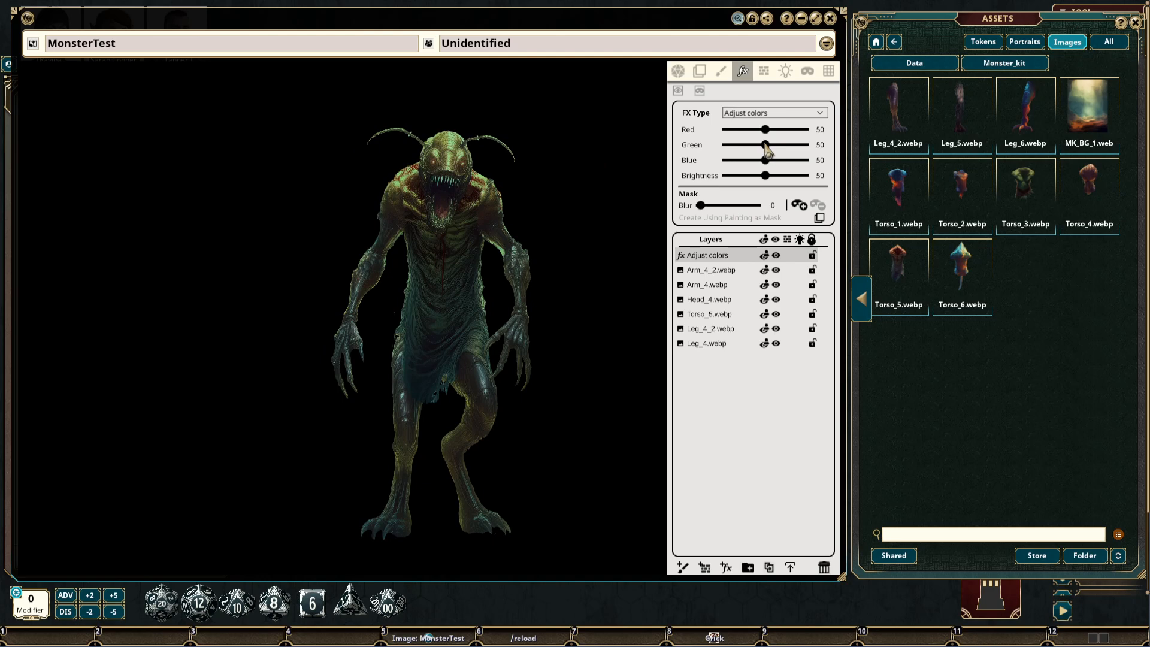
- Raise the Adjust colors effect's red level to 55
scroll(448, 296, "up", 2)
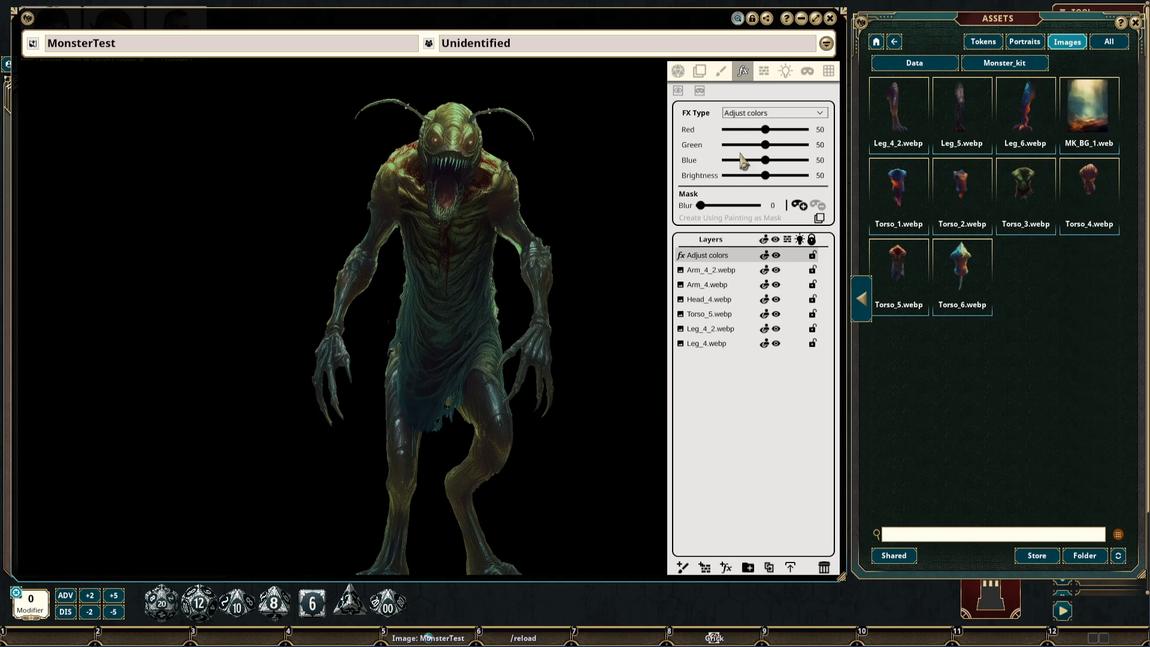
left_click_drag(769, 137, 774, 138)
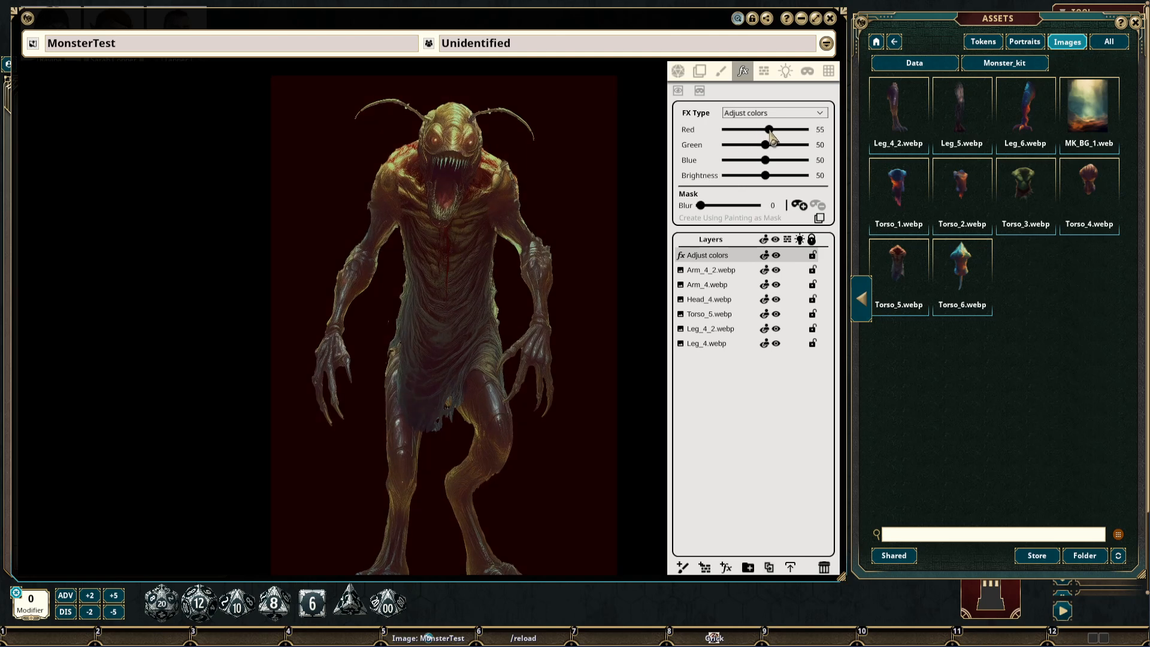
left_click_drag(552, 240, 537, 228)
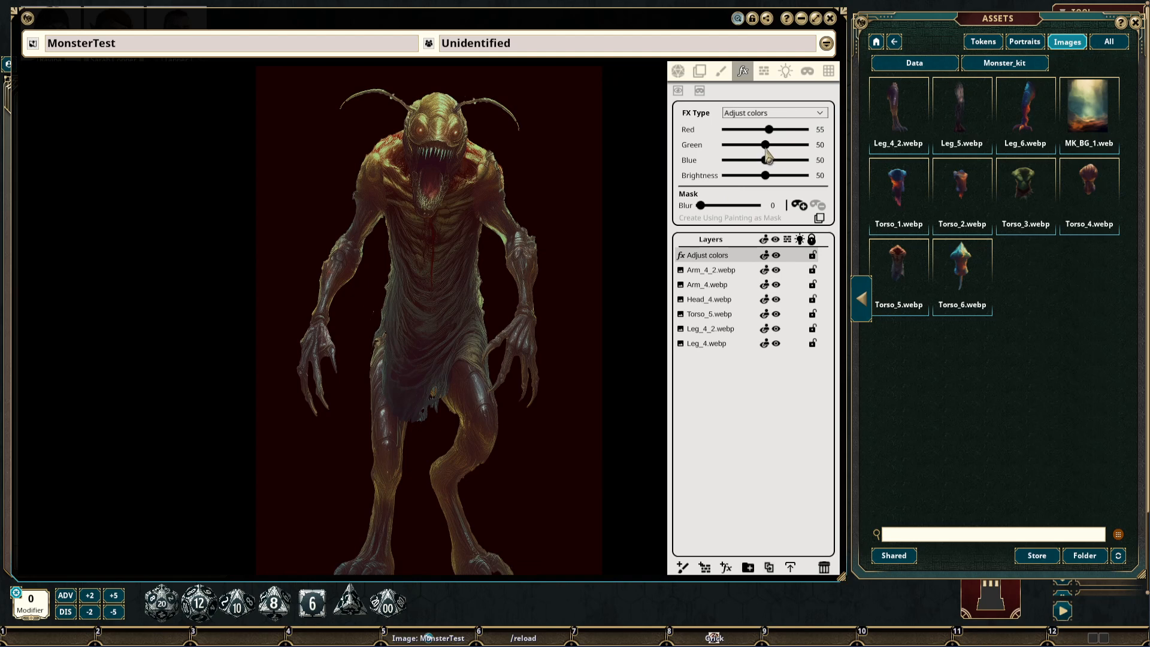
- Set the Adjust colors effect's red level to 59 and green level to 58, and start a mask for the effect
mouse_move(766, 145)
left_mouse_down()
mouse_move(774, 137)
mouse_move(775, 151)
left_mouse_up()
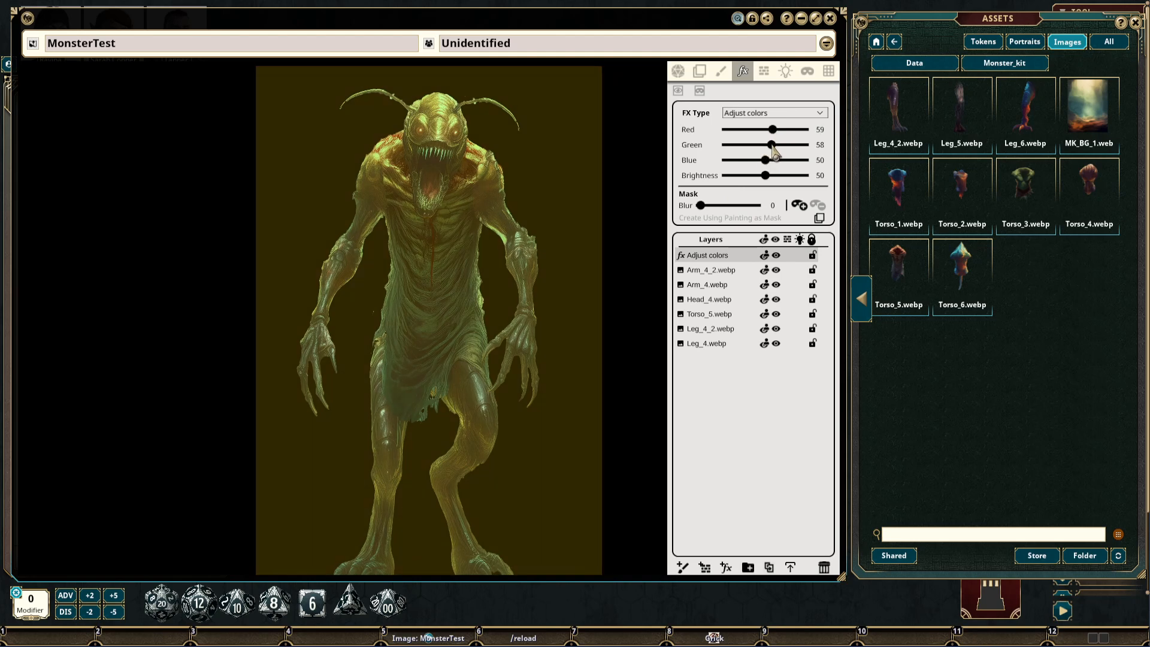
left_click(799, 205)
left_click_drag(533, 238, 546, 226)
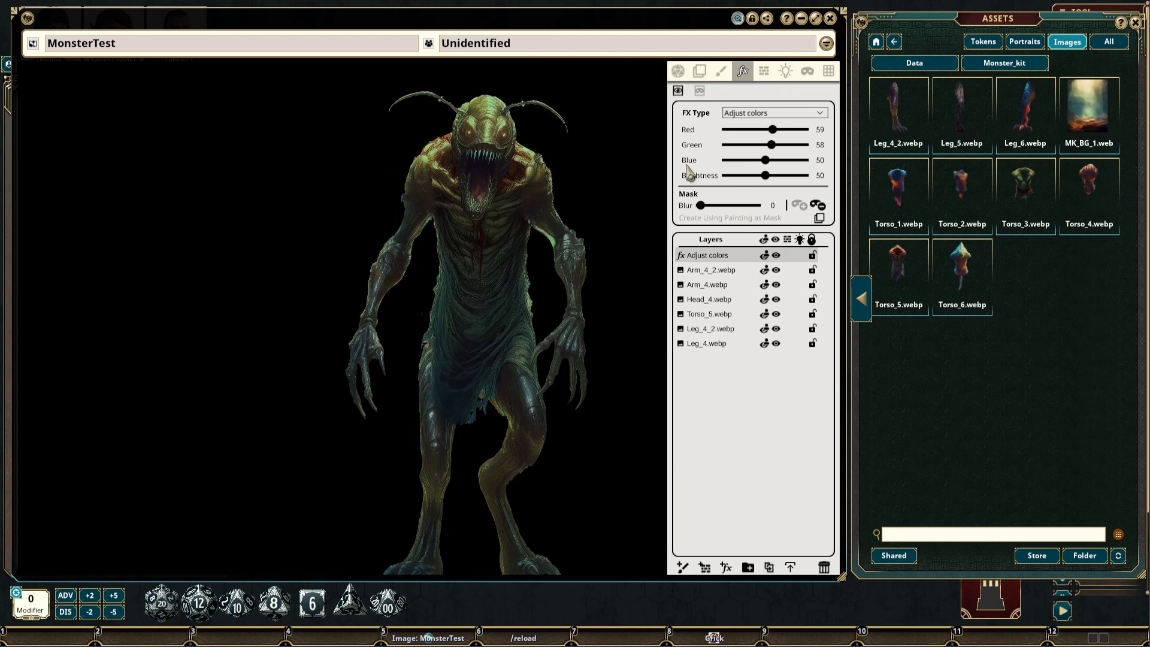
- Draw mask areas over the monster's chest and head for the Adjust colors effect and set the mask blur to 67
key("alt")
mouse_move(445, 175)
left_mouse_down()
mouse_move(522, 208)
mouse_move(448, 172)
left_mouse_up()
key("alt")
mouse_move(504, 208)
left_mouse_down()
mouse_move(462, 220)
mouse_move(487, 272)
mouse_move(508, 176)
mouse_move(480, 115)
left_mouse_up()
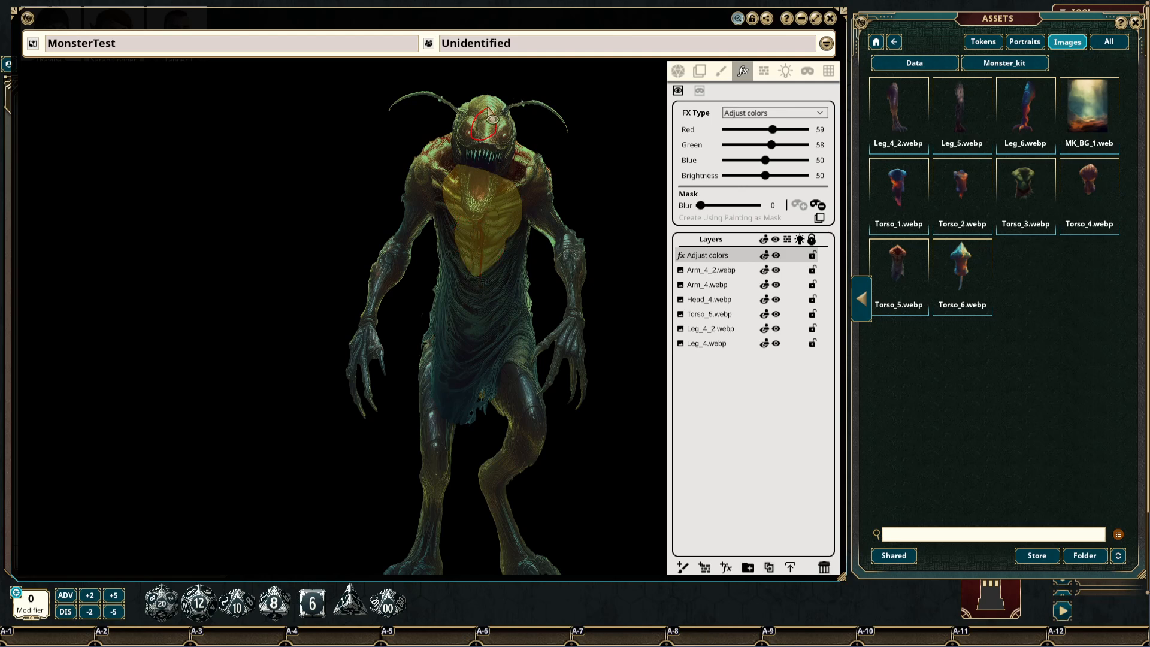
left_click_drag(701, 205, 739, 206)
- Extend the effect's mask around both shoulders and set the effect's brightness to 43
key("shift+alt")
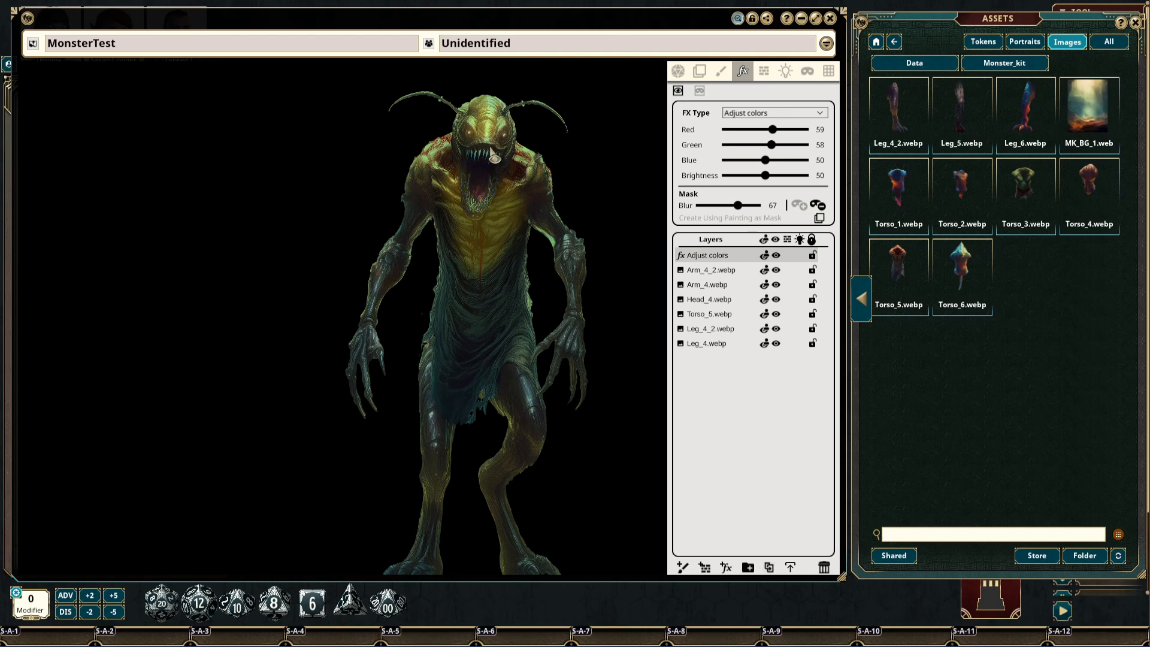
mouse_move(521, 200)
left_mouse_down()
mouse_move(545, 195)
mouse_move(519, 182)
left_mouse_up()
mouse_move(433, 167)
left_mouse_down()
mouse_move(436, 209)
mouse_move(446, 168)
left_mouse_up()
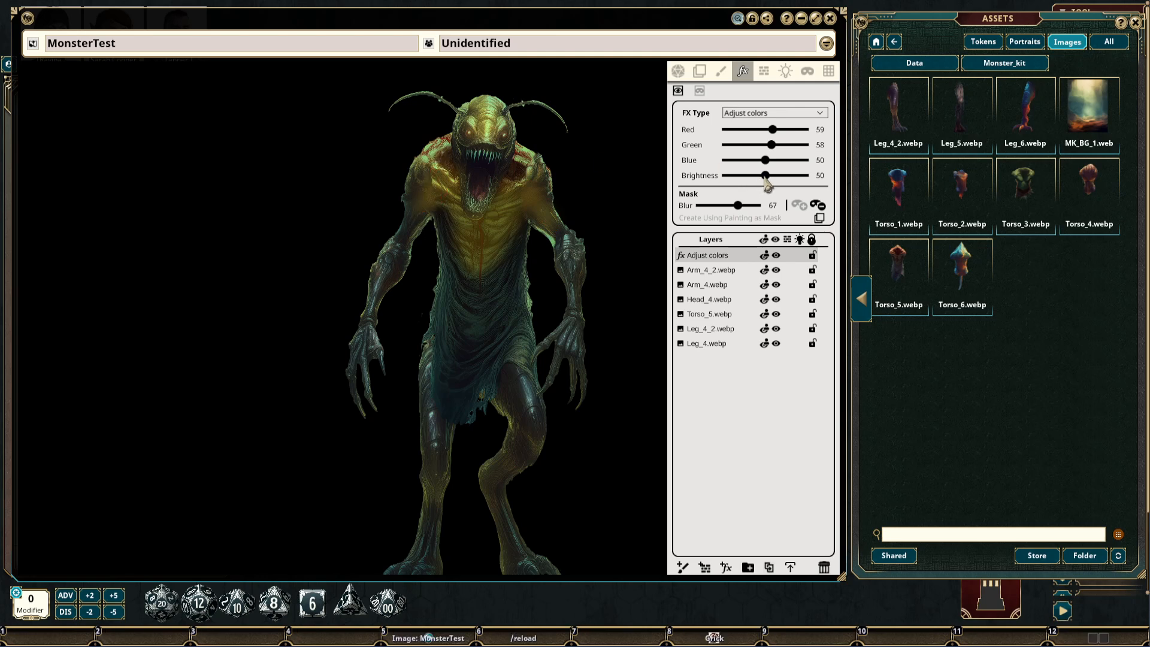
left_click_drag(765, 179, 761, 177)
- Add both of the monster's legs to the effect's mask and set the mask blur to 81
left_click_drag(574, 272, 550, 210)
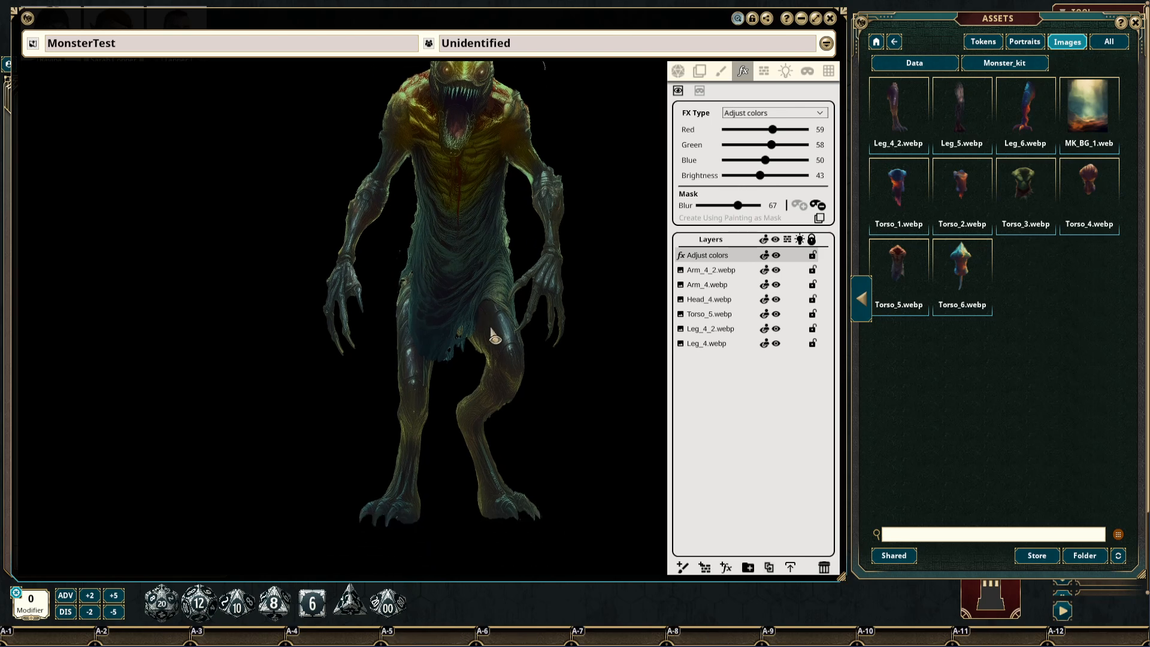
mouse_move(490, 321)
left_mouse_down()
mouse_move(502, 308)
mouse_move(485, 324)
left_mouse_up()
left_click_drag(410, 340, 410, 336)
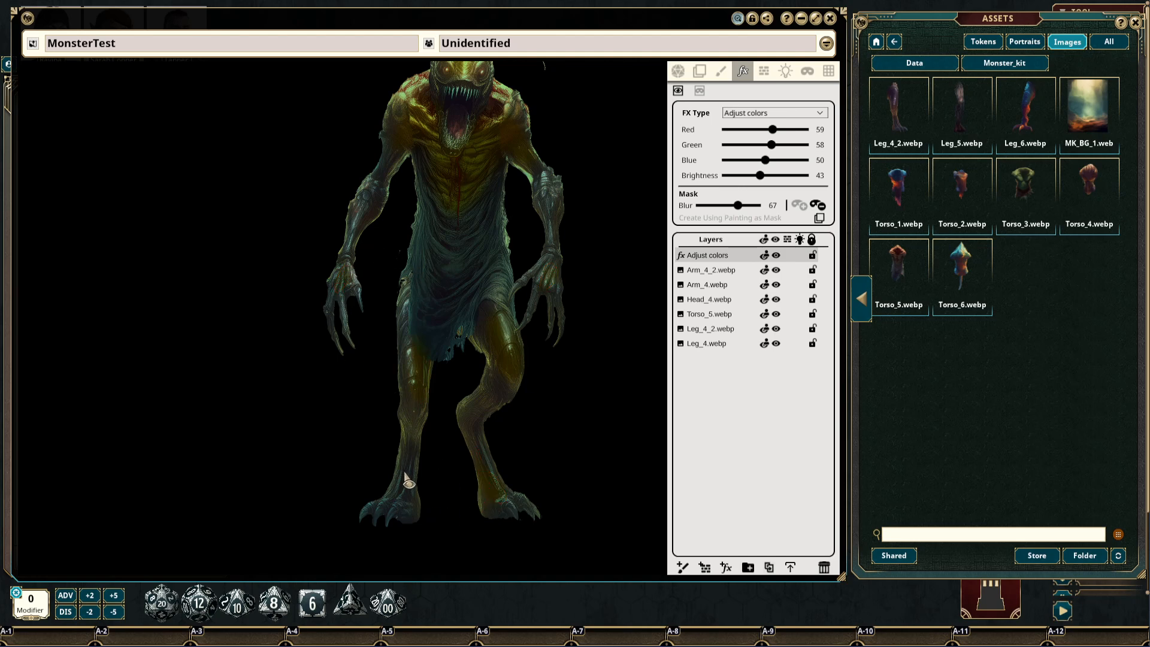
mouse_move(738, 206)
left_mouse_down()
mouse_move(752, 207)
mouse_move(704, 208)
mouse_move(746, 209)
left_mouse_up()
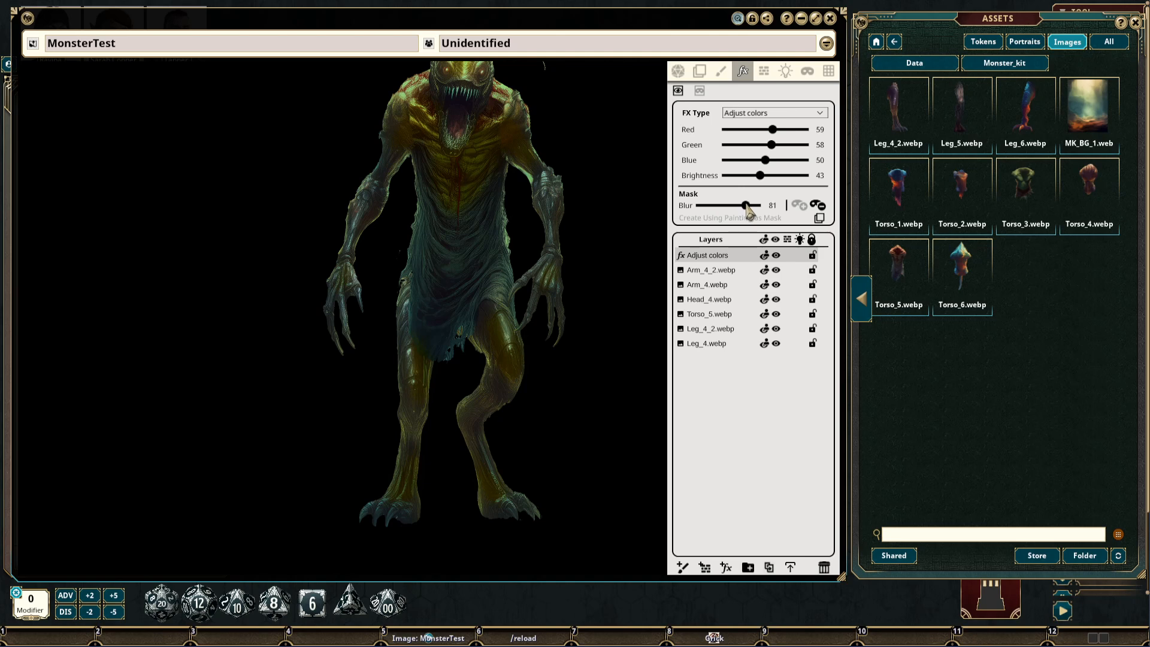
scroll(502, 296, "down", 1)
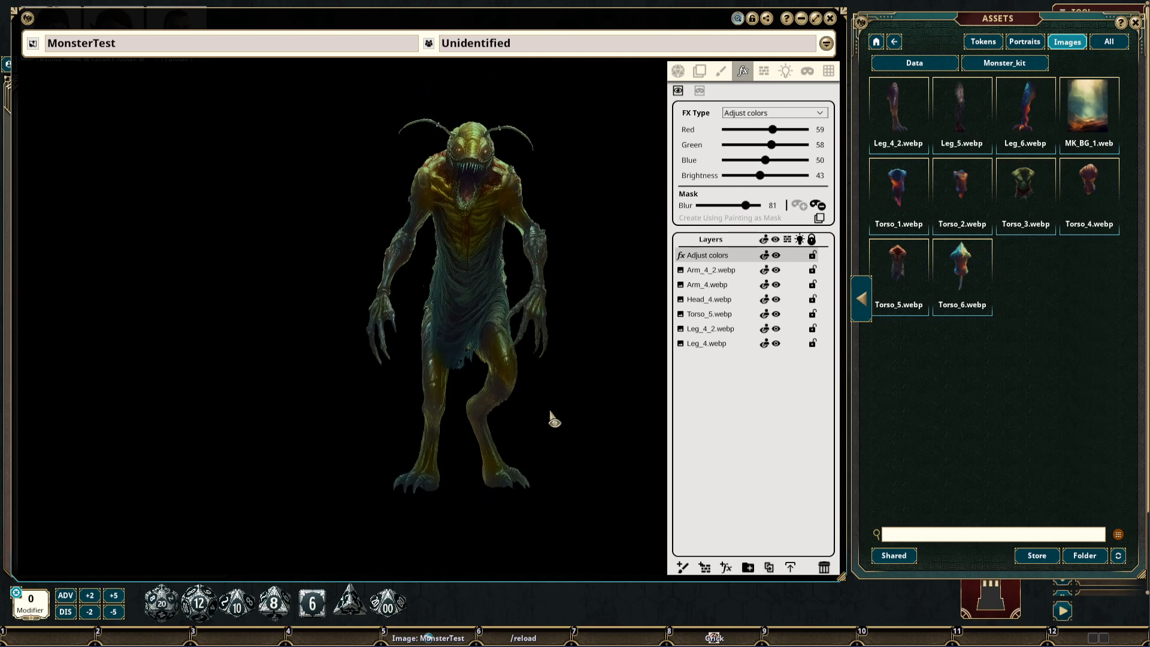
left_click_drag(454, 306, 451, 330)
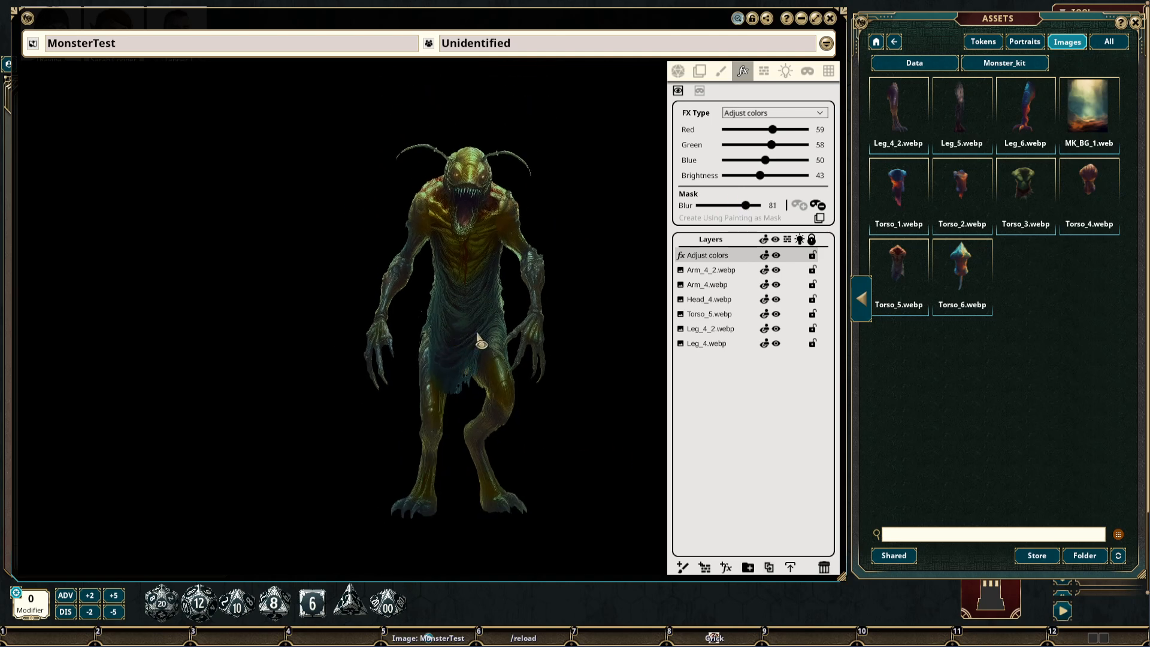
scroll(482, 343, "up", 2)
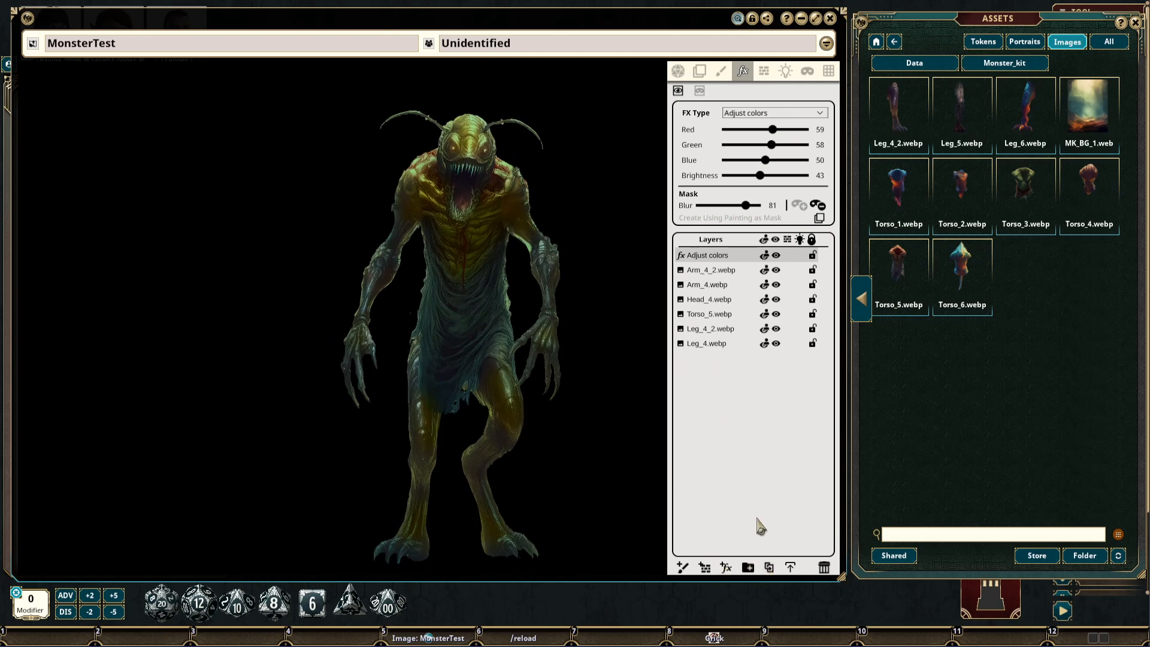
- Add a second FX layer above the existing one and set its effect type to Adjust colors
left_click(727, 568)
left_click(772, 113)
left_click_drag(829, 142, 827, 182)
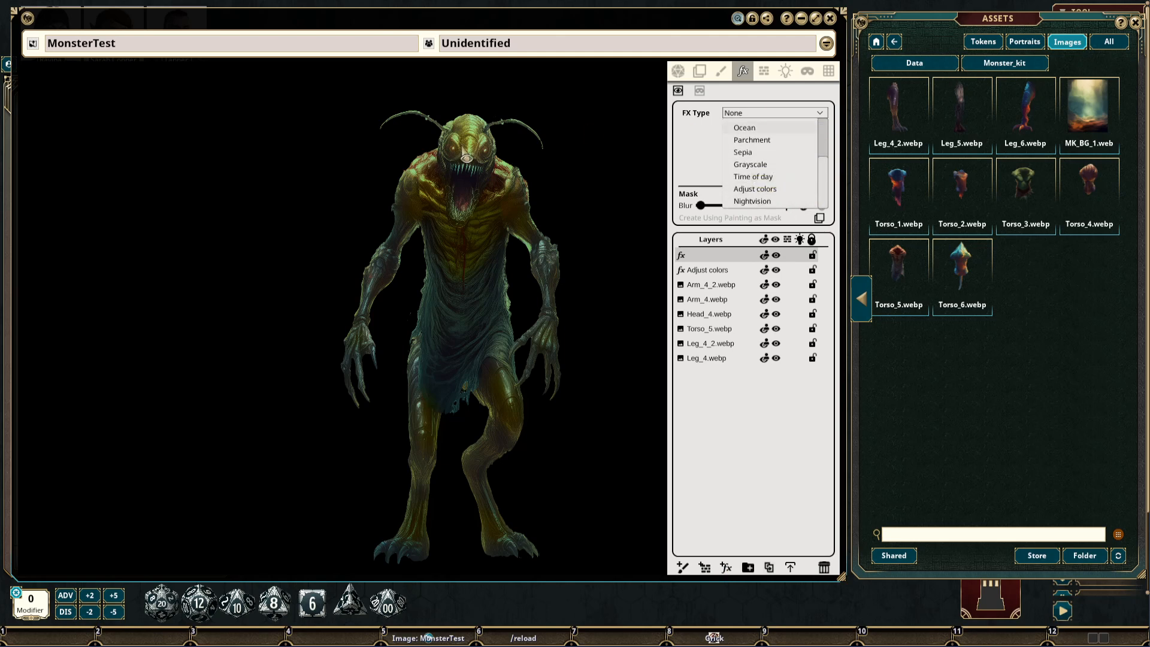
left_click(779, 189)
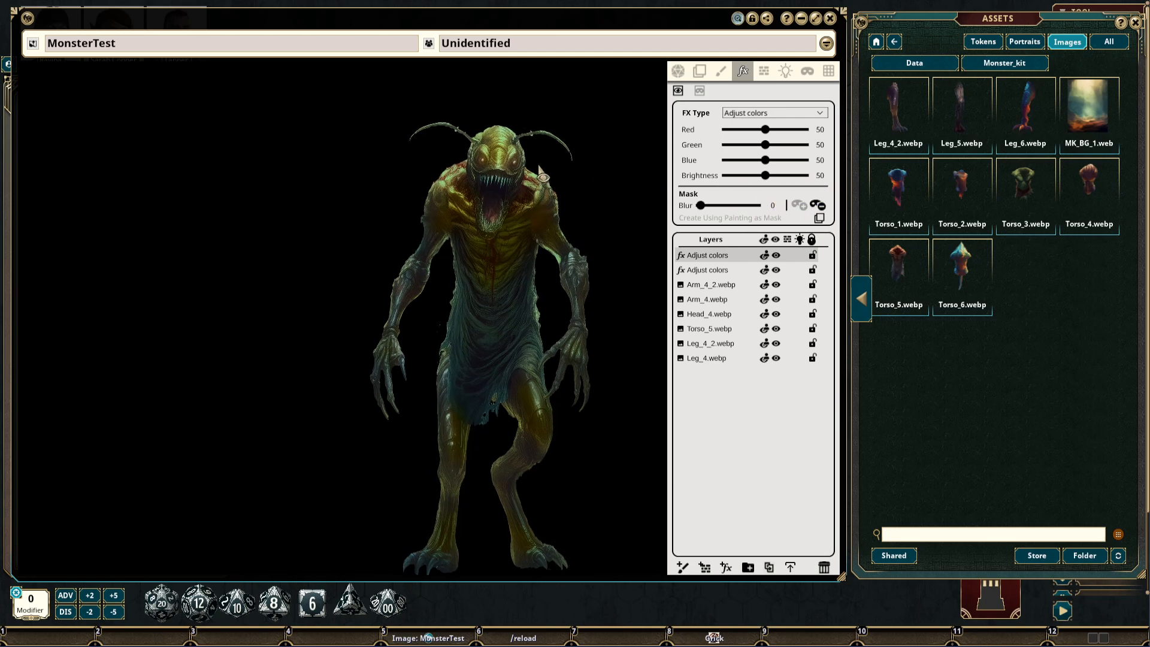
- Mask the new effect to the monster's eyes and set brightness to 60, mask blur to 32 and red to 72
key("alt")
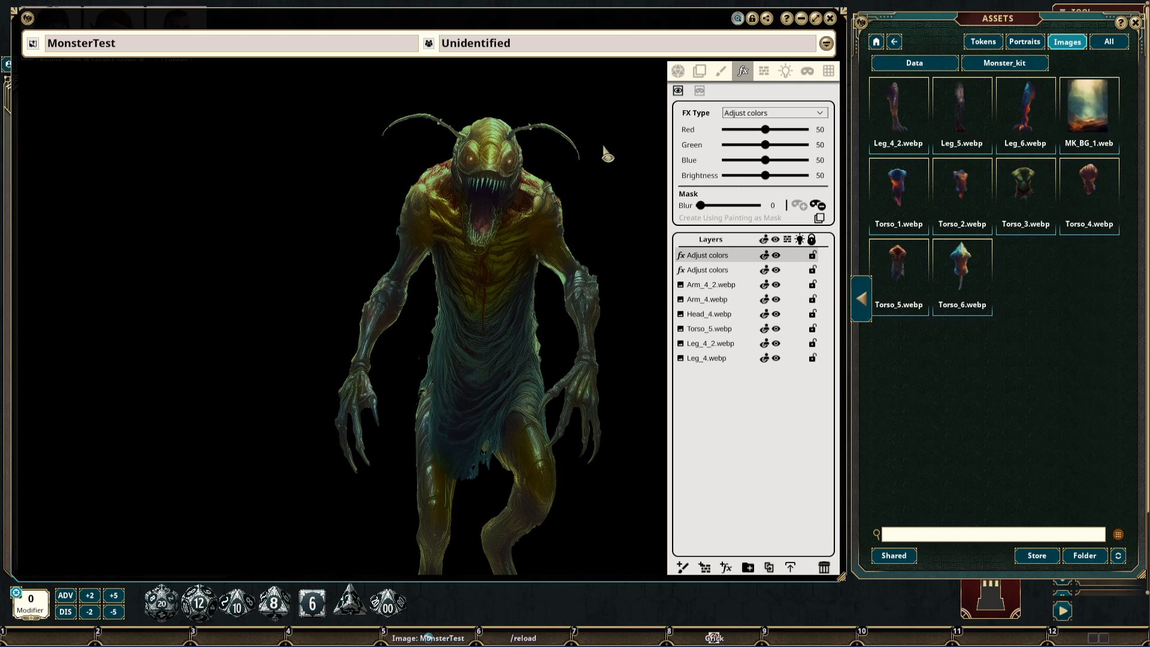
left_click_drag(767, 180, 774, 180)
left_click_drag(703, 207, 720, 206)
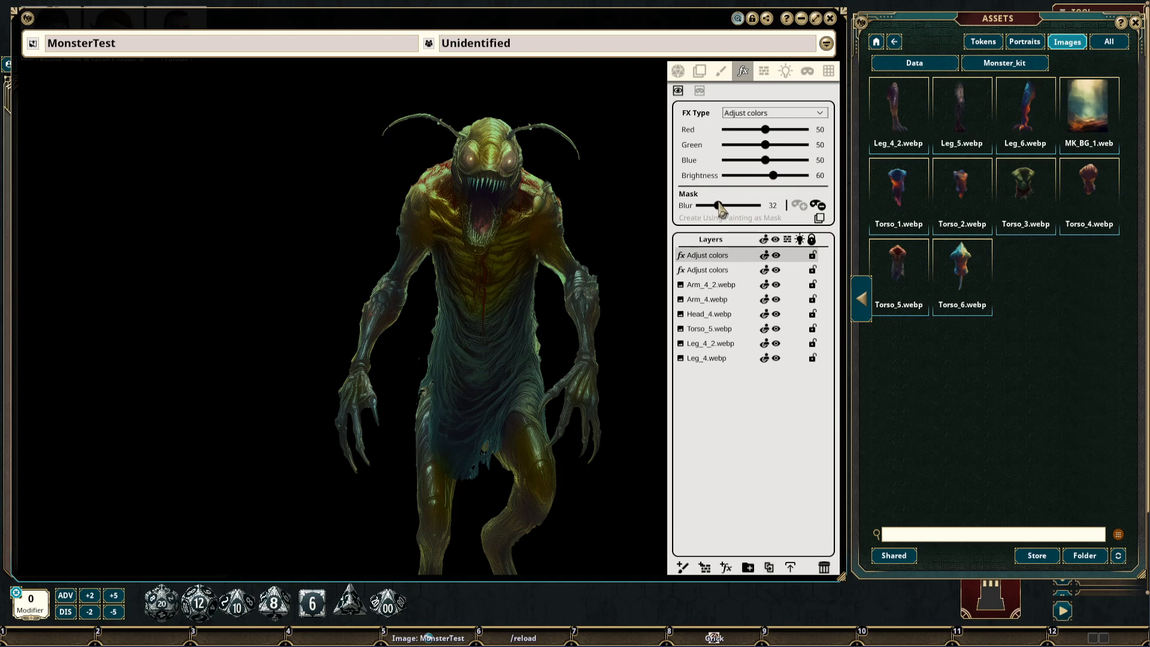
left_click_drag(769, 135, 786, 134)
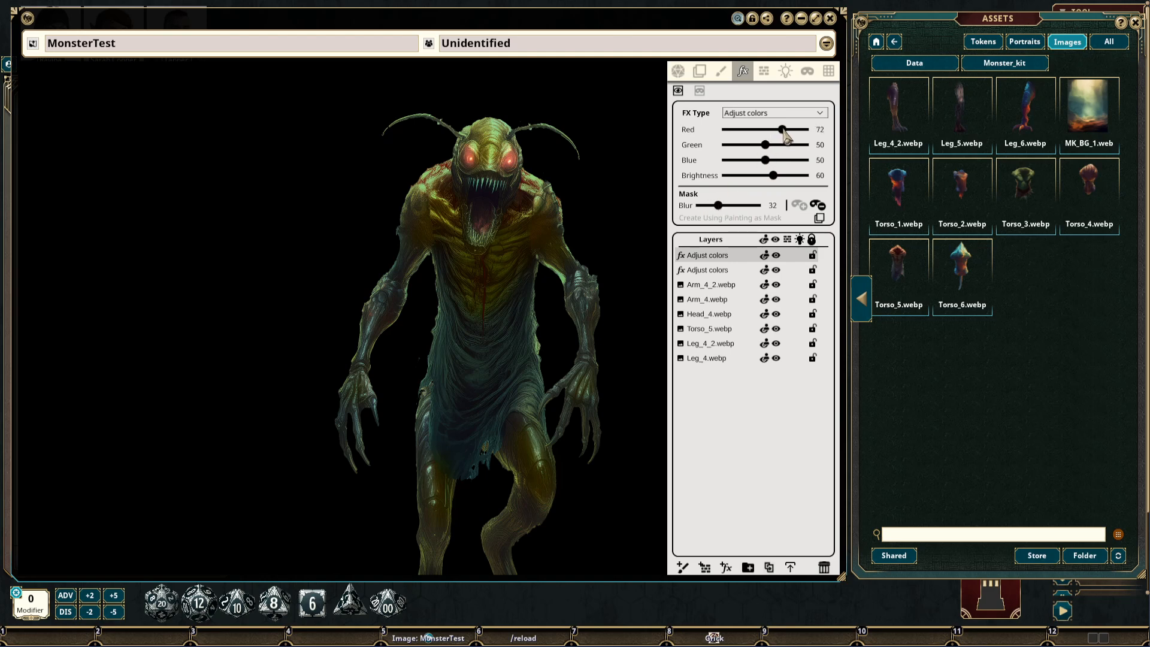
- Set the lower Adjust colors layer's green level to 57 and blue level to 59
scroll(535, 204, "down", 2)
left_click_drag(554, 223, 472, 200)
scroll(480, 189, "down", 3)
left_click(713, 271)
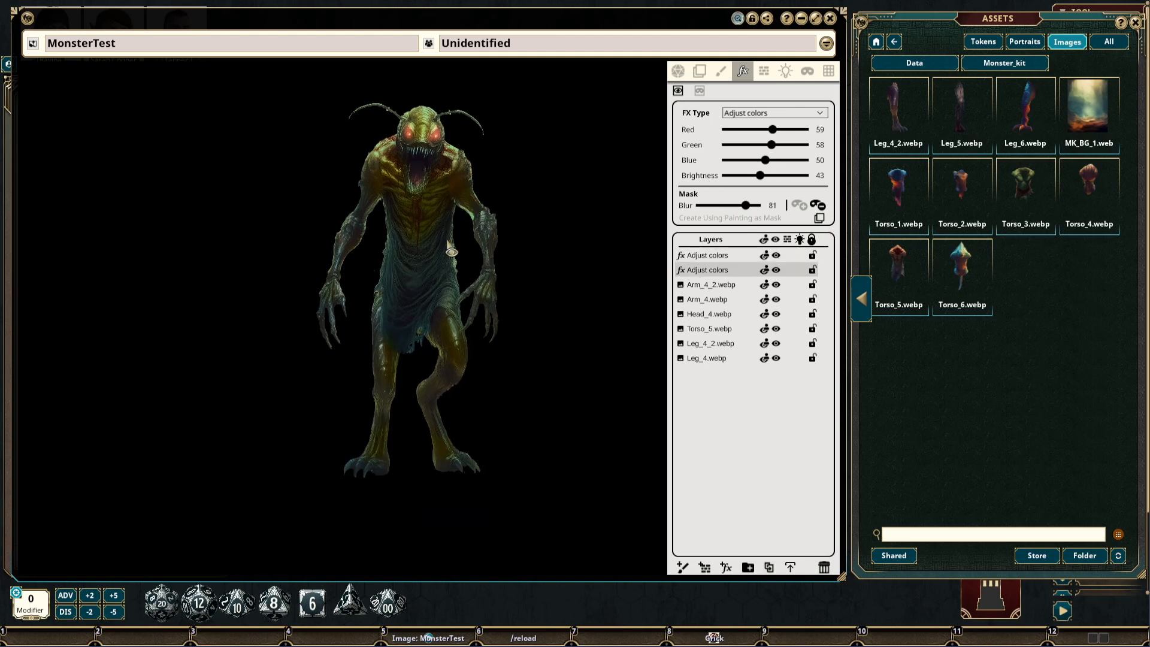
left_click_drag(405, 220, 407, 236)
scroll(407, 237, "up", 2)
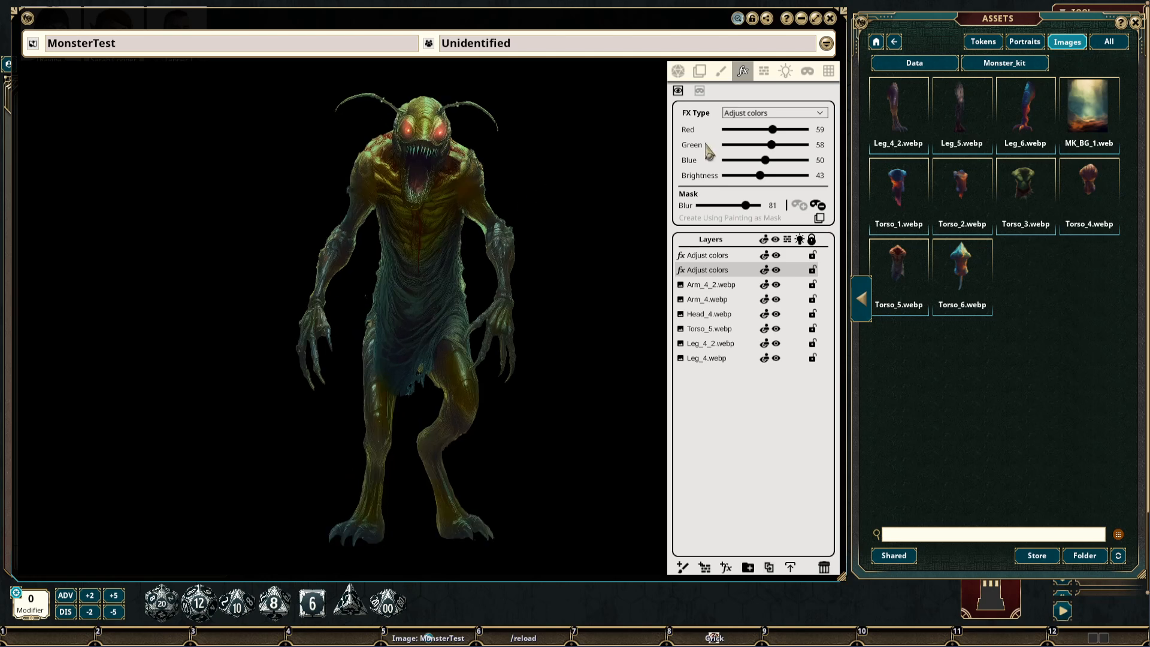
left_click_drag(773, 145, 774, 163)
scroll(575, 237, "down", 2)
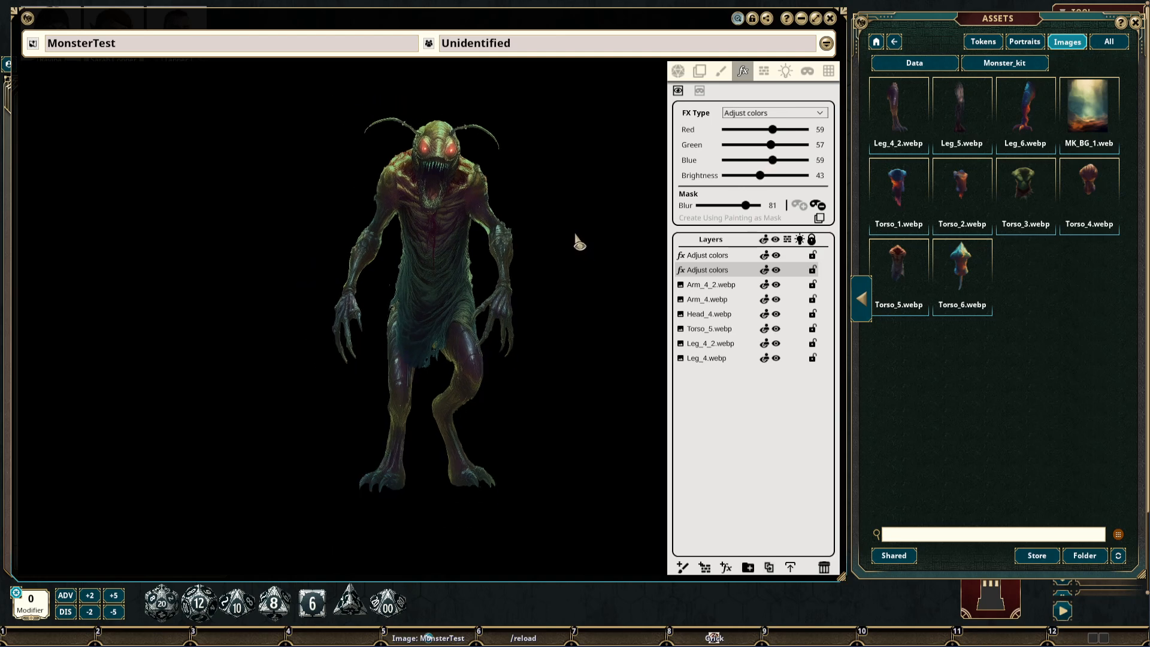
left_click_drag(554, 227, 536, 212)
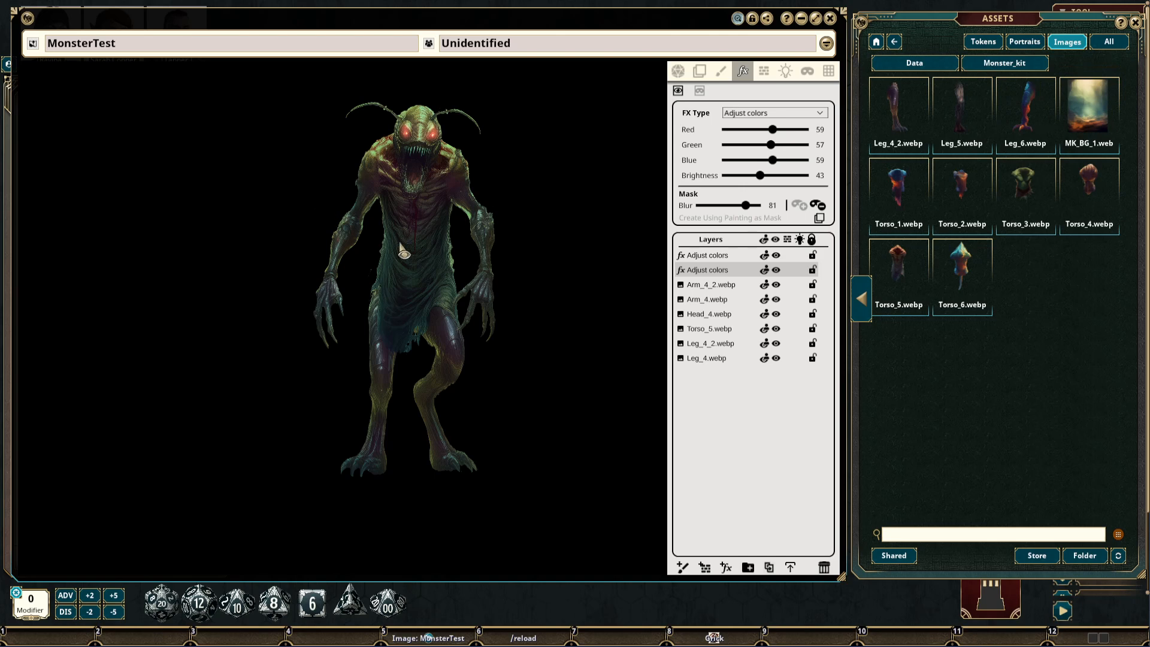
left_click_drag(532, 263, 525, 274)
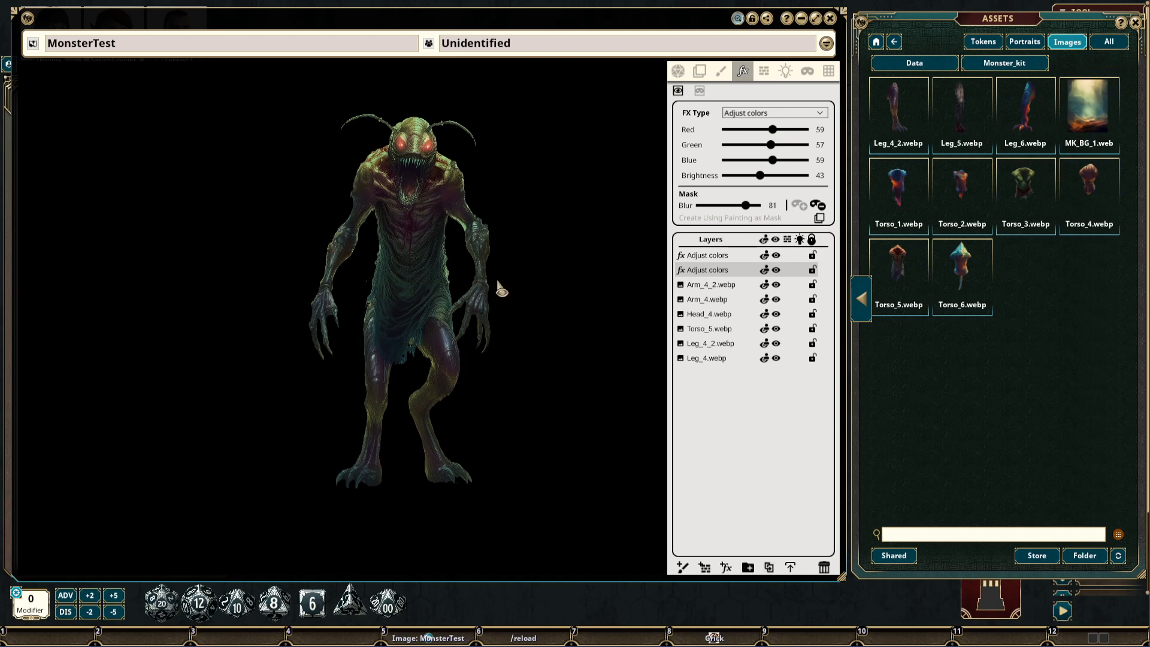
left_click_drag(497, 282, 494, 294)
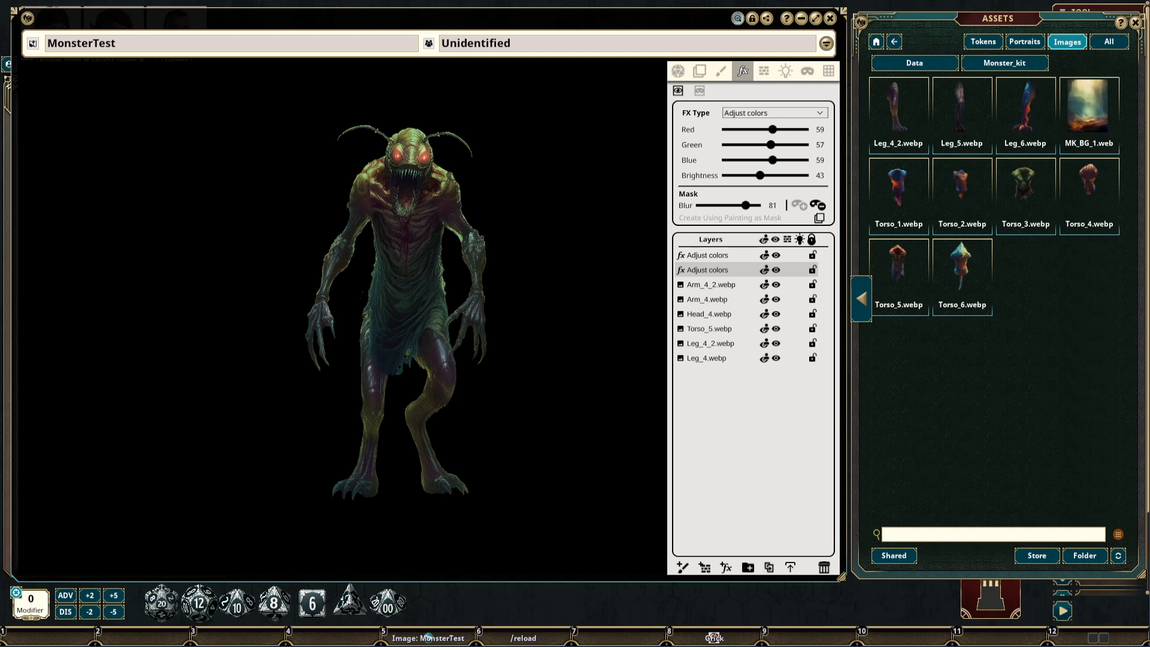
scroll(376, 279, "up", 2)
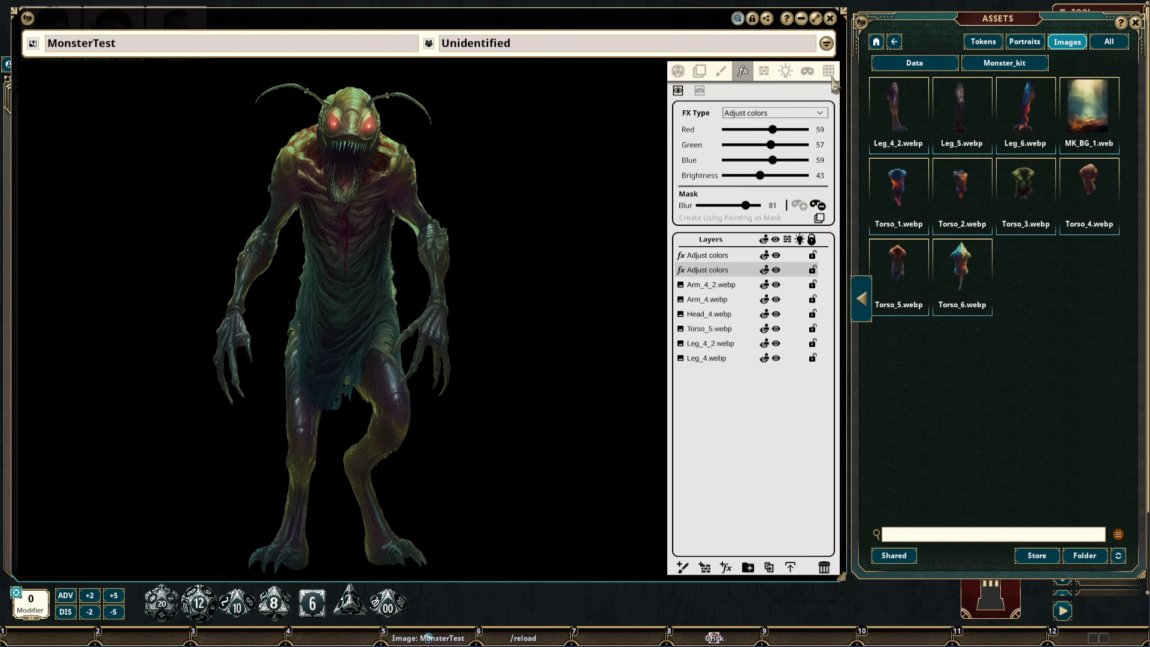
- Preview Monster_3.webp from the campaign assets and place it in the image beside the assembled monster
left_click(877, 43)
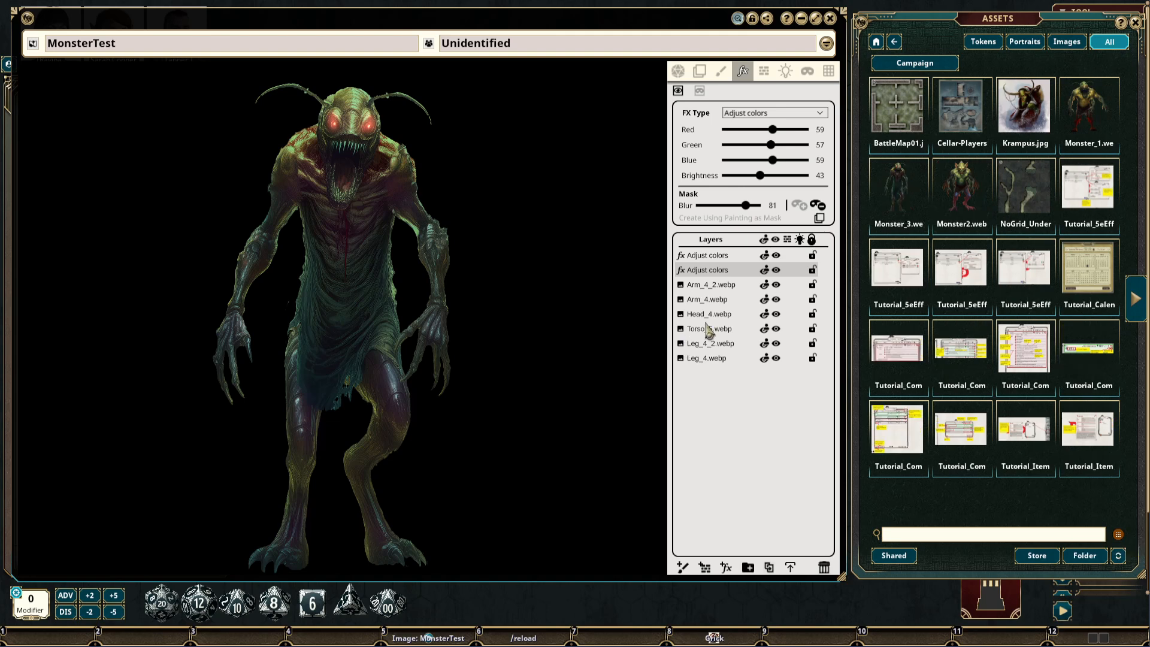
left_click(986, 190)
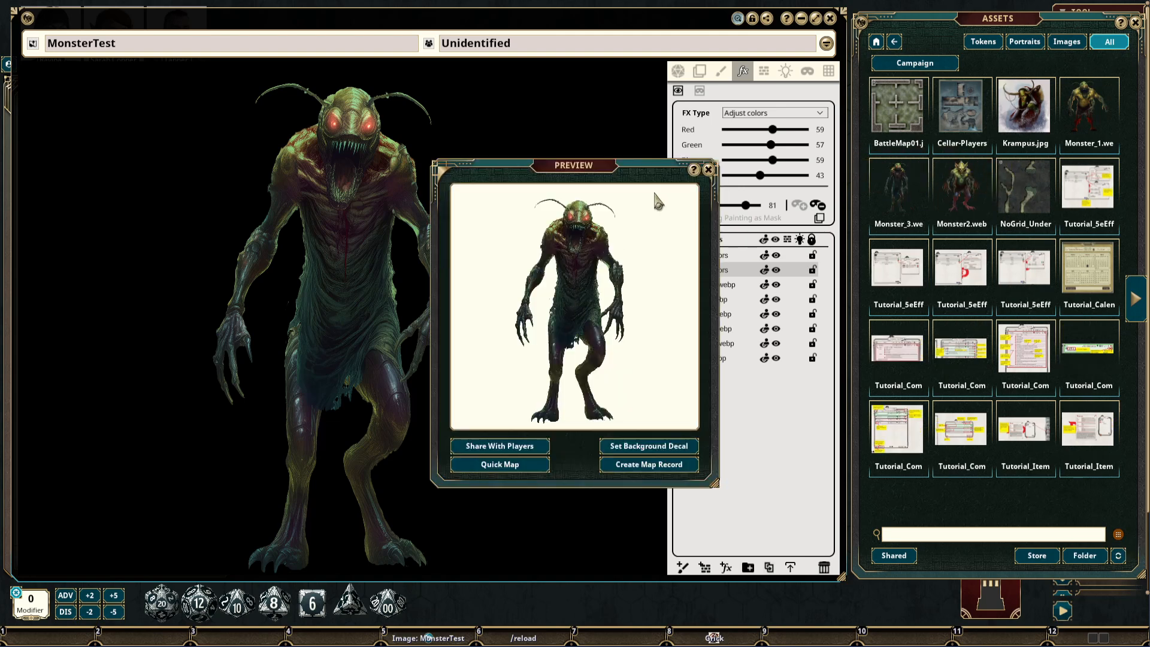
left_click(709, 170)
left_click_drag(898, 190, 469, 299)
scroll(462, 276, "down", 3)
scroll(461, 252, "up", 2)
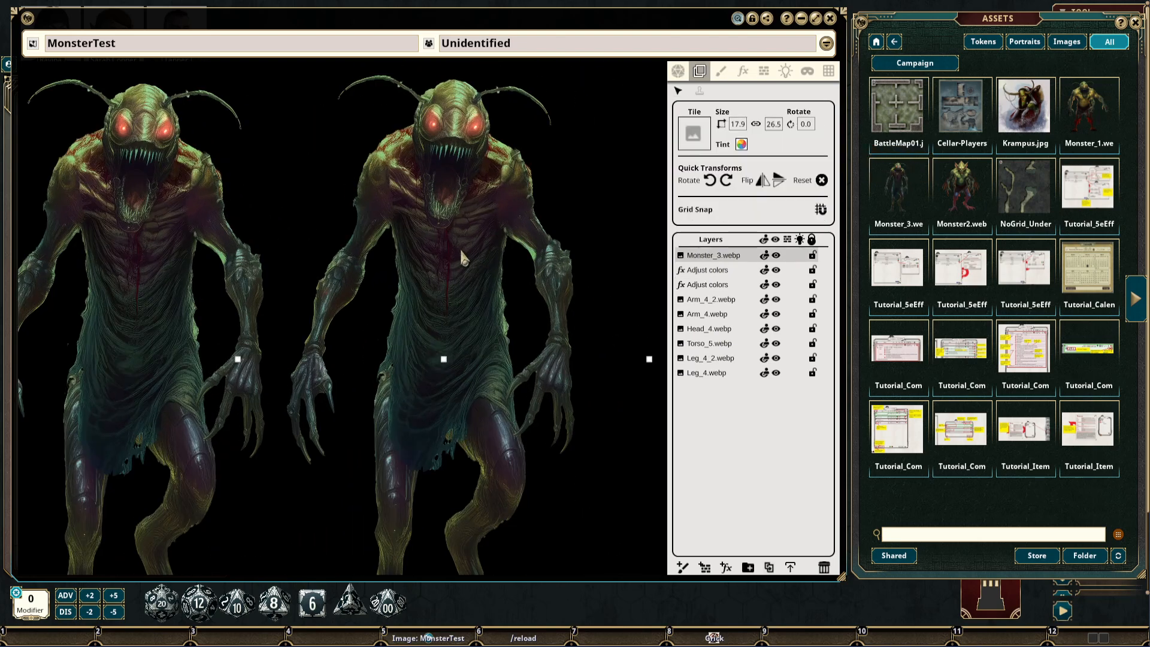
scroll(450, 349, "down", 2)
left_click_drag(448, 354, 466, 324)
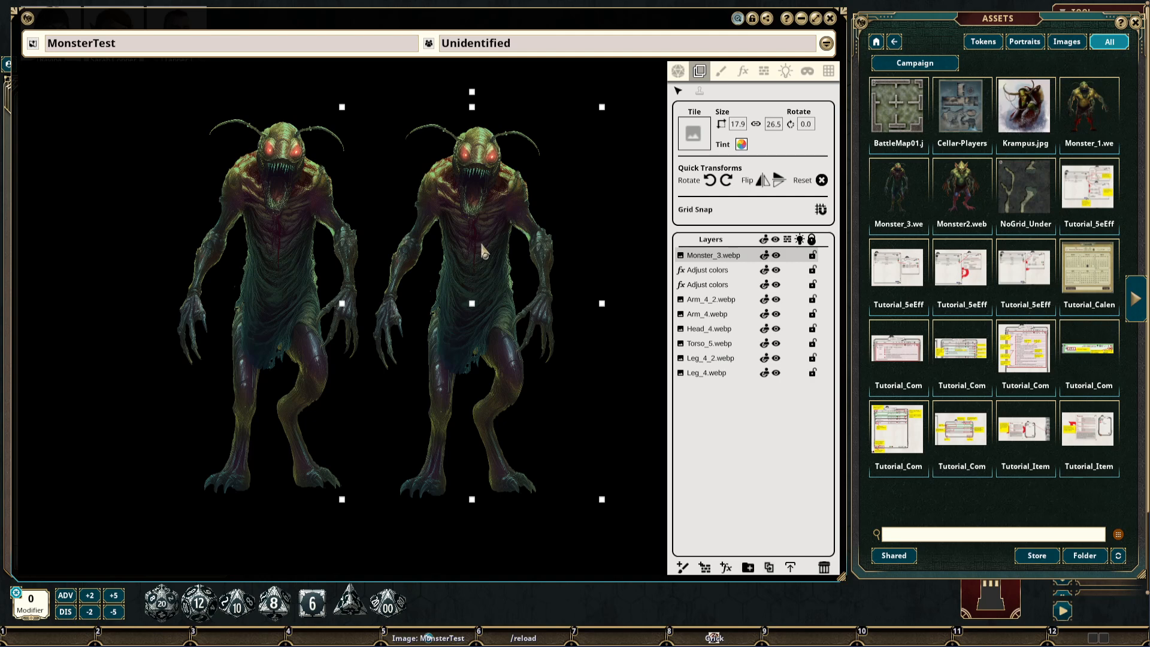
left_click_drag(481, 244, 430, 255)
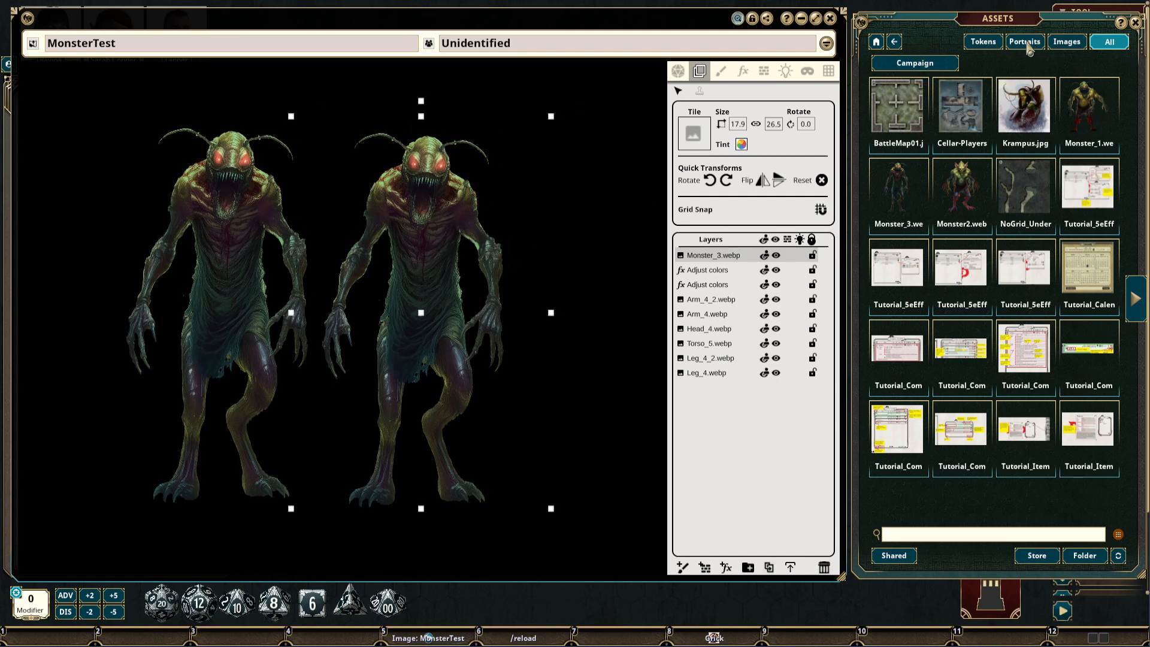
- Search the image assets for "token" and open the TokenBuilder/TokenMod folder
left_click(1068, 43)
left_click(908, 535)
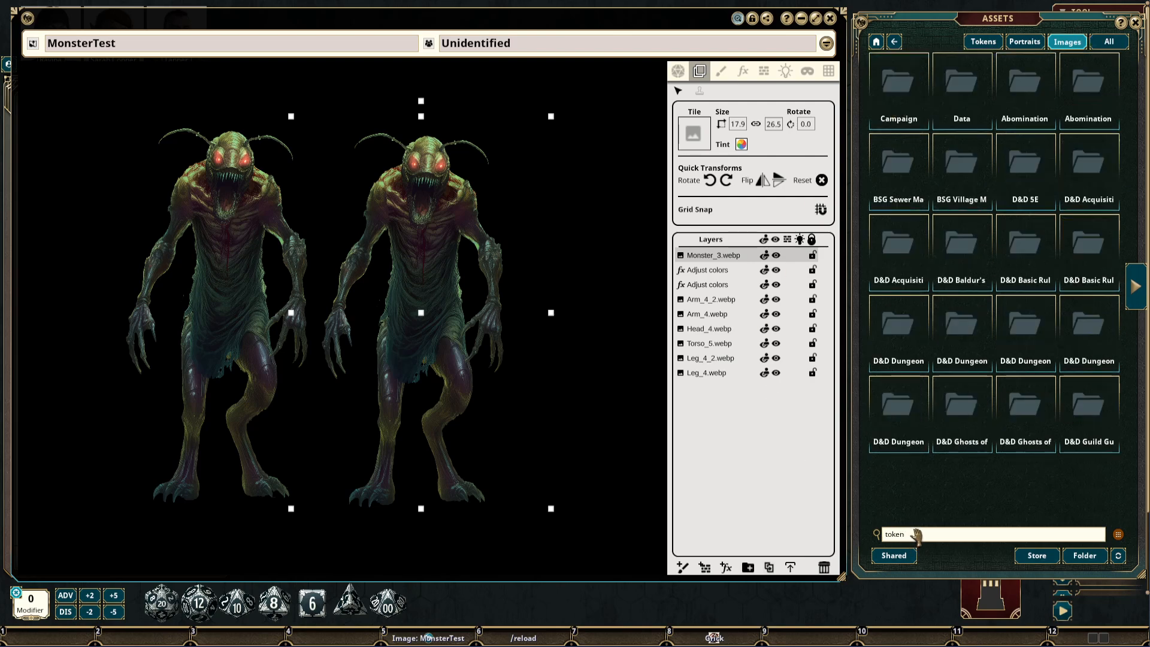
key("Return")
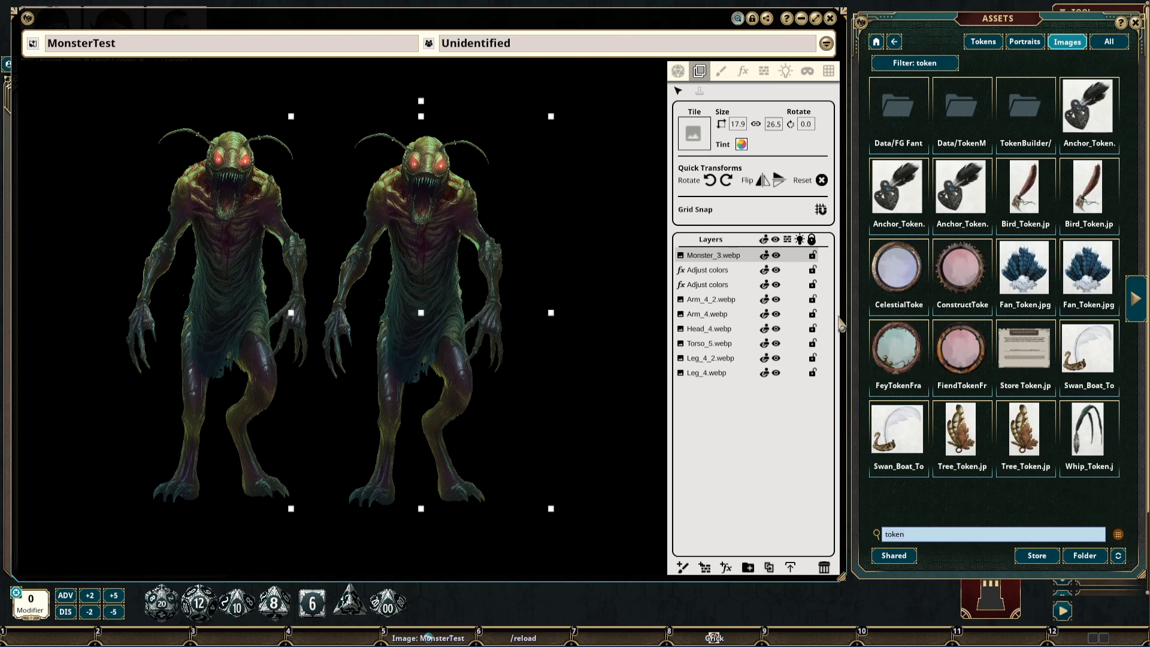
left_click(1137, 299)
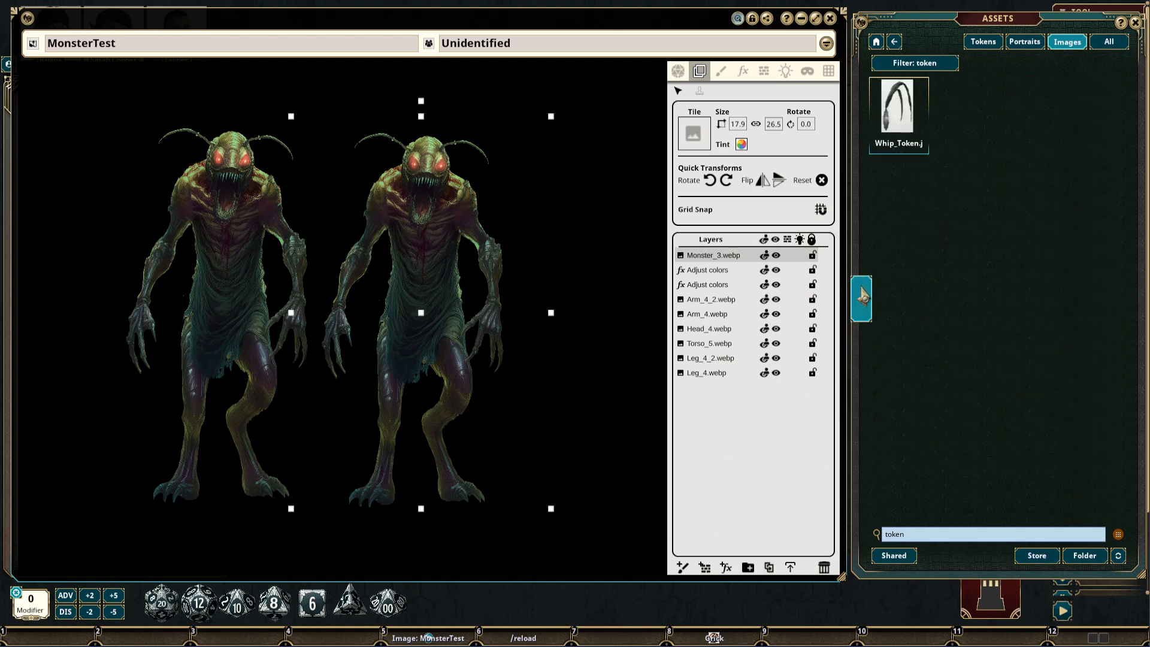
left_click(862, 298)
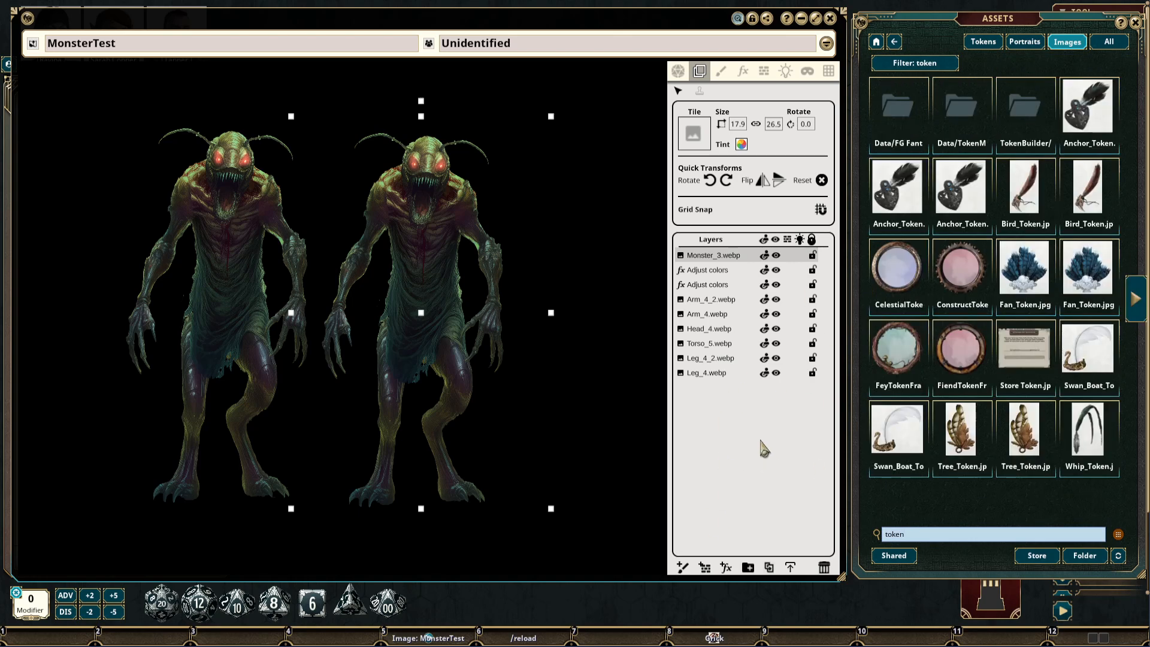
left_click(1003, 115)
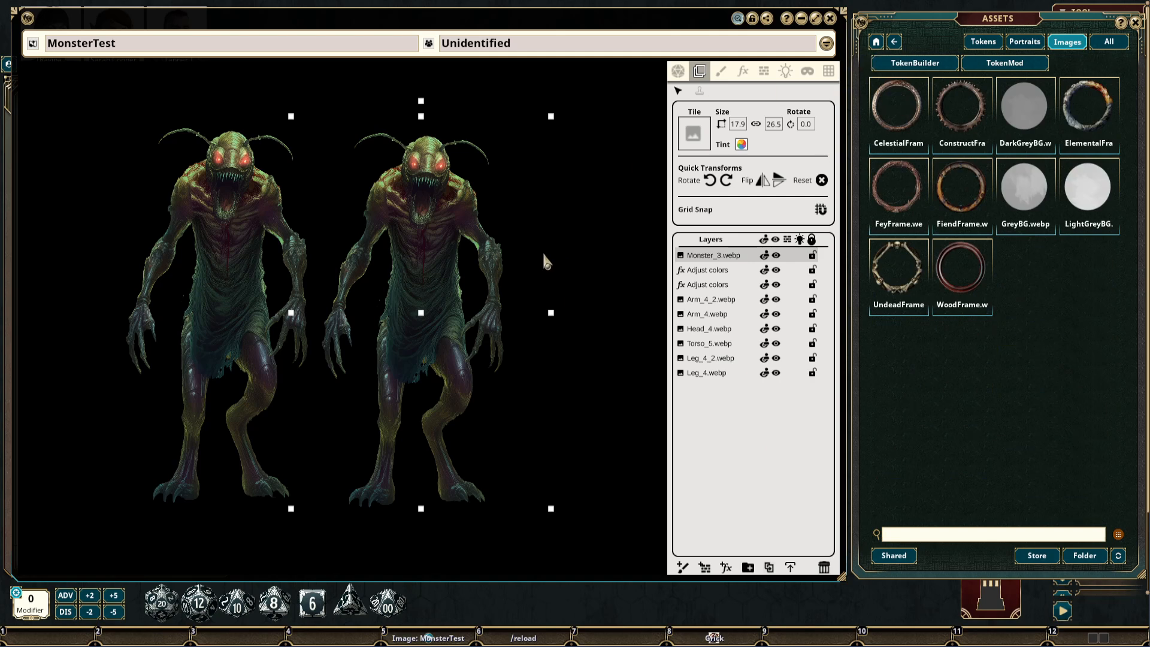
- Place the WoodFrame.webp token frame in the empty area beside the Monster_3.webp figure
left_click_drag(520, 249, 432, 244)
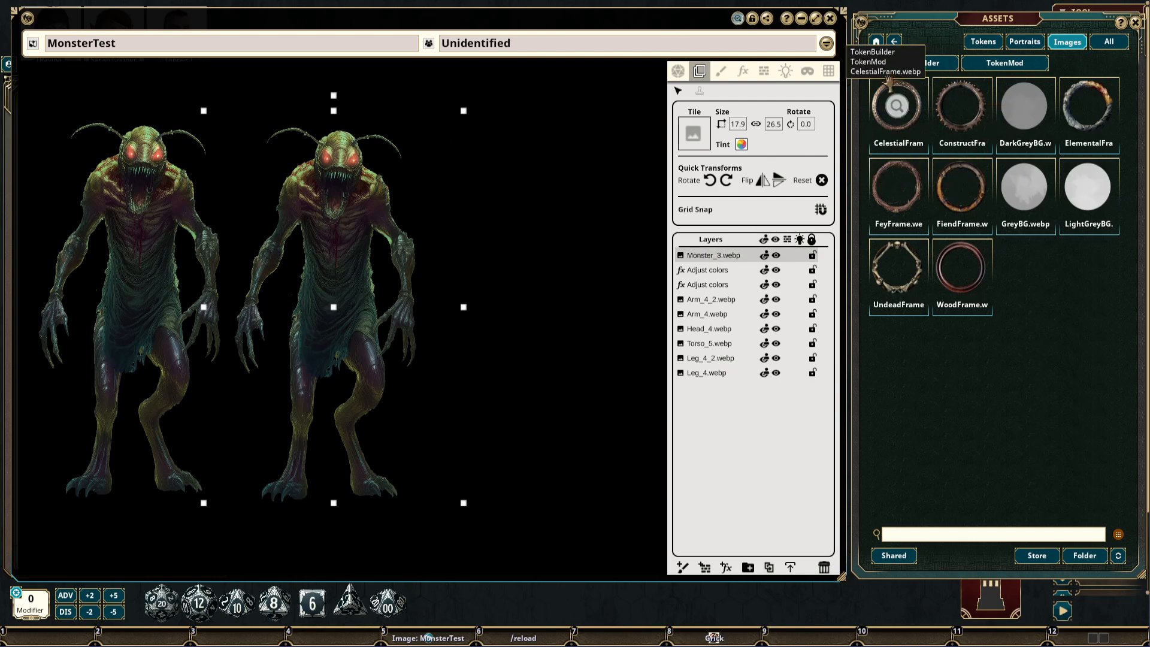
left_click_drag(963, 267, 537, 252)
scroll(503, 262, "up", 5)
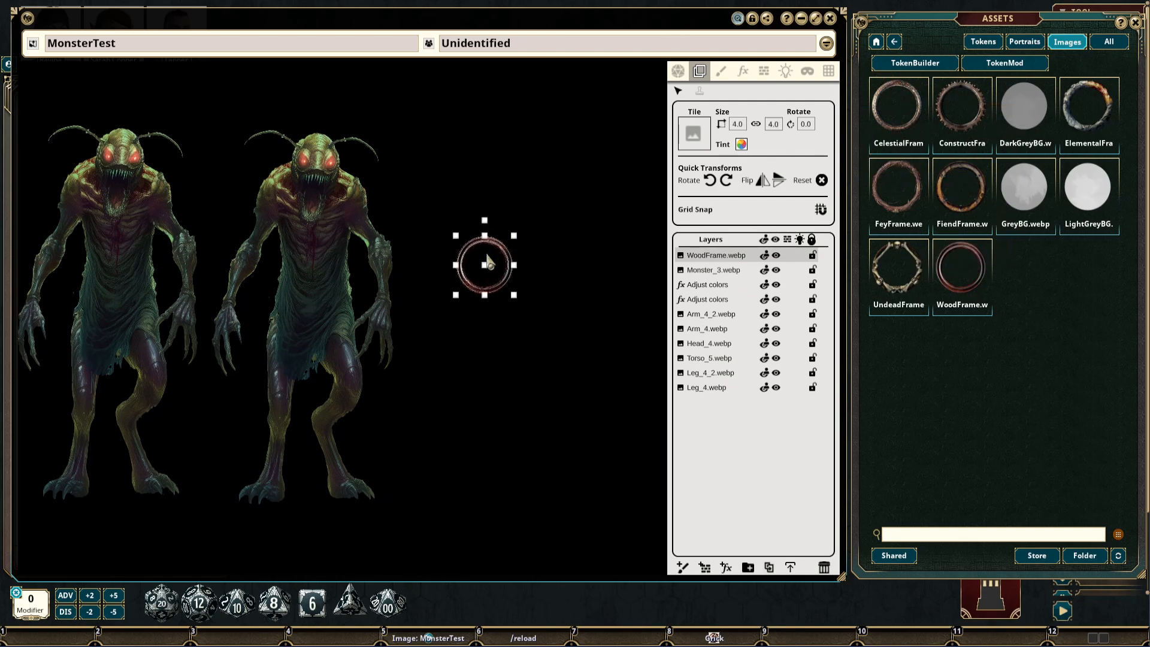
scroll(521, 218, "down", 3)
scroll(523, 214, "down", 3)
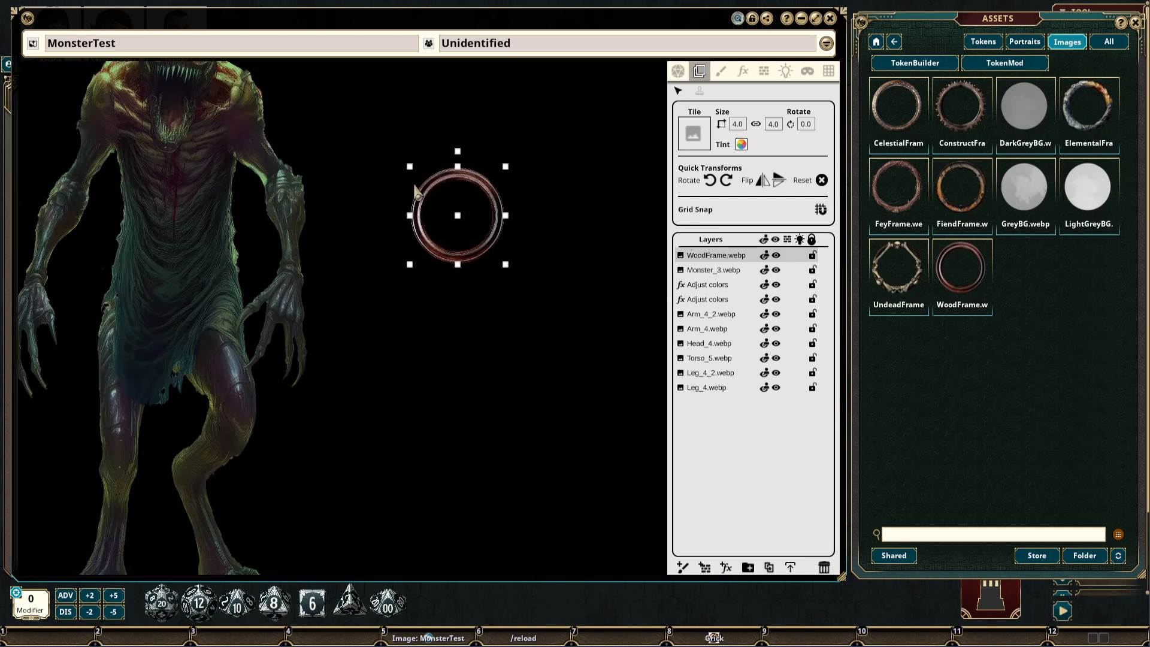
- Set up the ellipse drawing tool with the campaign's Monster_3.webp image as its fill
left_click(725, 72)
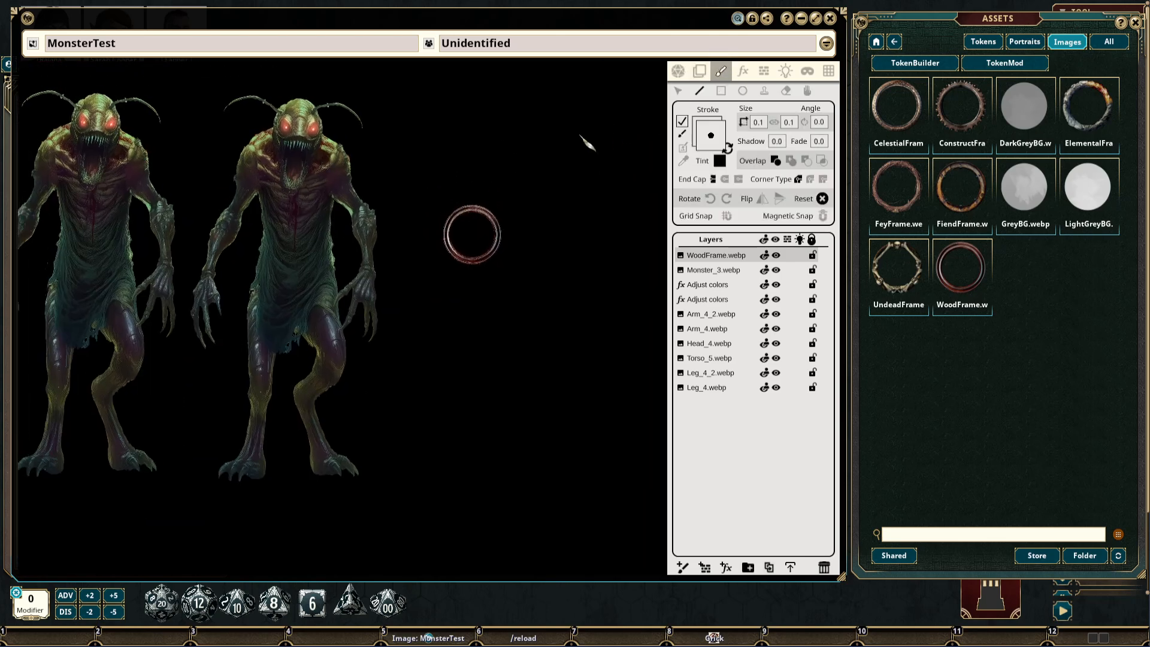
left_click(877, 42)
left_click(684, 133)
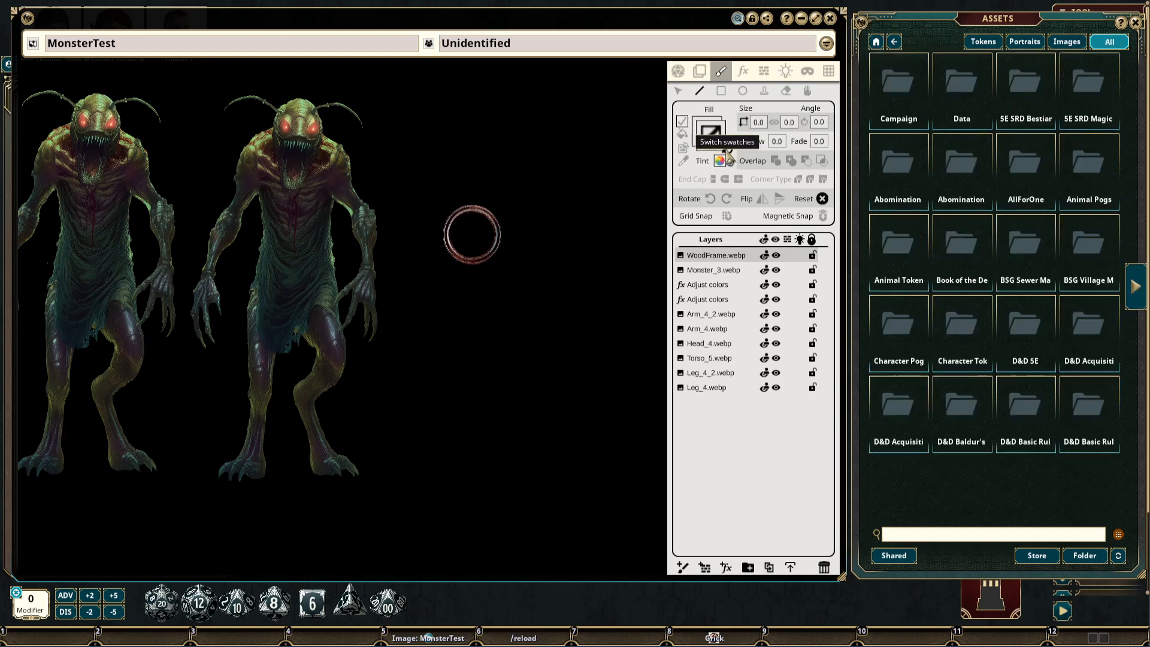
left_click(747, 89)
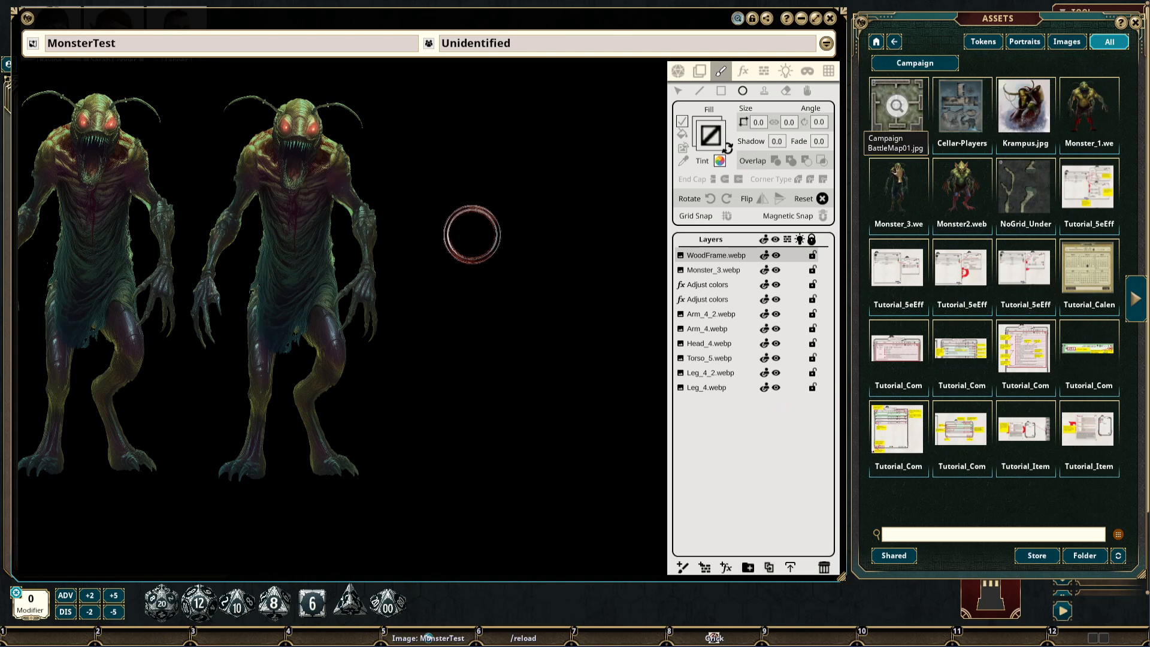
left_click_drag(897, 192, 709, 139)
left_click_drag(497, 327, 446, 306)
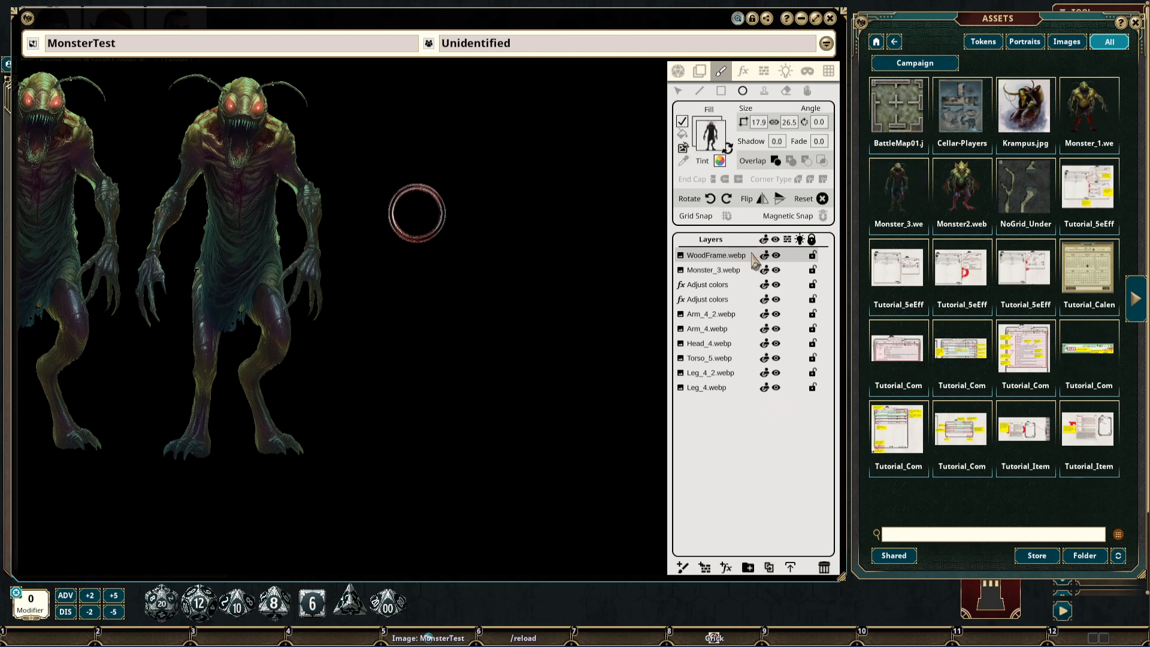
- Draw a filled circle about 10.1 units wide beside the token frame and offset its fill image to show the monster's head and torso
left_click(734, 270)
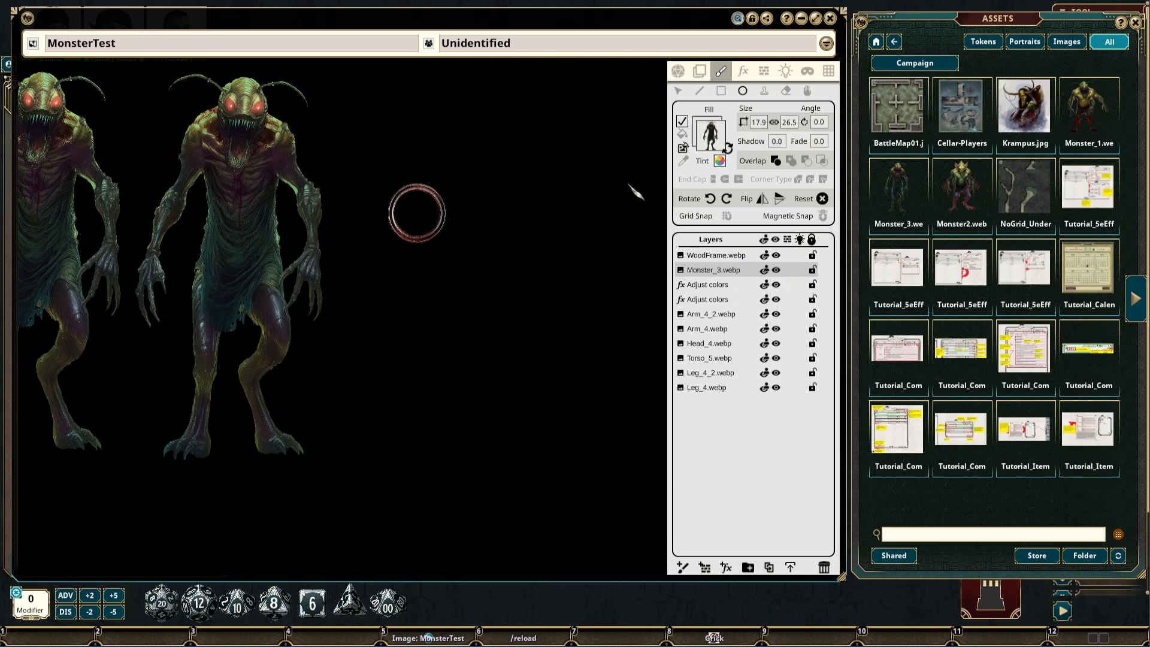
key("alt")
mouse_move(457, 282)
left_mouse_down("alt+shift")
mouse_move(554, 380)
mouse_move(481, 330)
left_mouse_up("alt+shift")
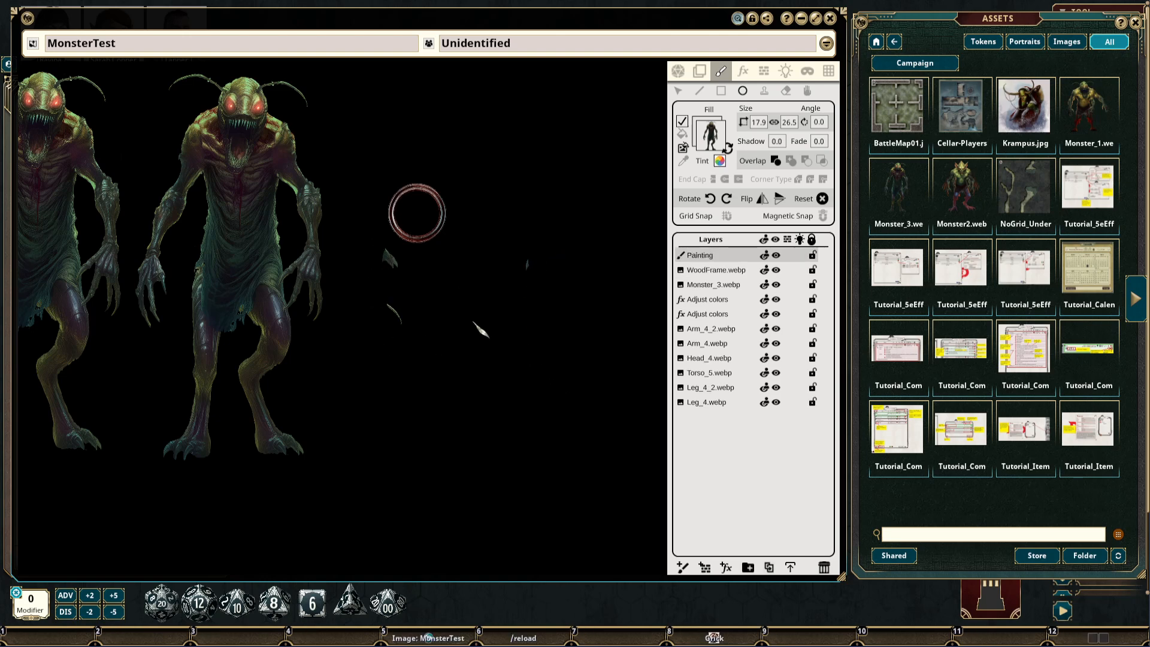
left_click(807, 90)
mouse_move(548, 242)
left_mouse_down()
mouse_move(404, 300)
mouse_move(335, 388)
mouse_move(438, 311)
mouse_move(432, 371)
mouse_move(465, 303)
mouse_move(476, 345)
left_mouse_up()
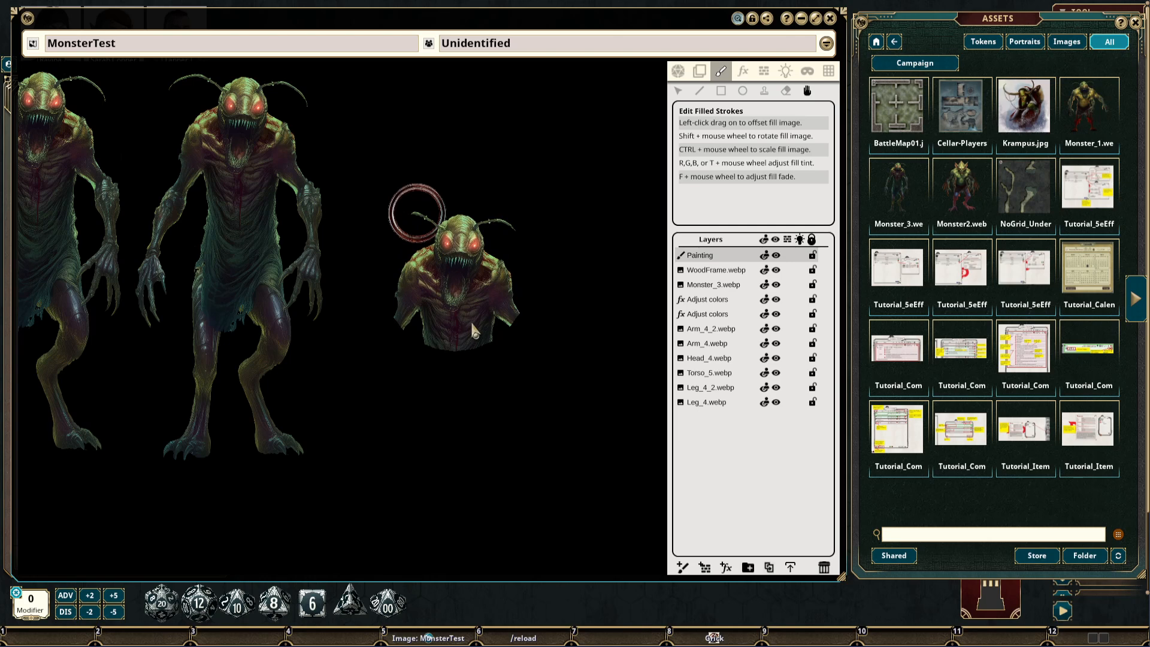
scroll(498, 334, "up", 3)
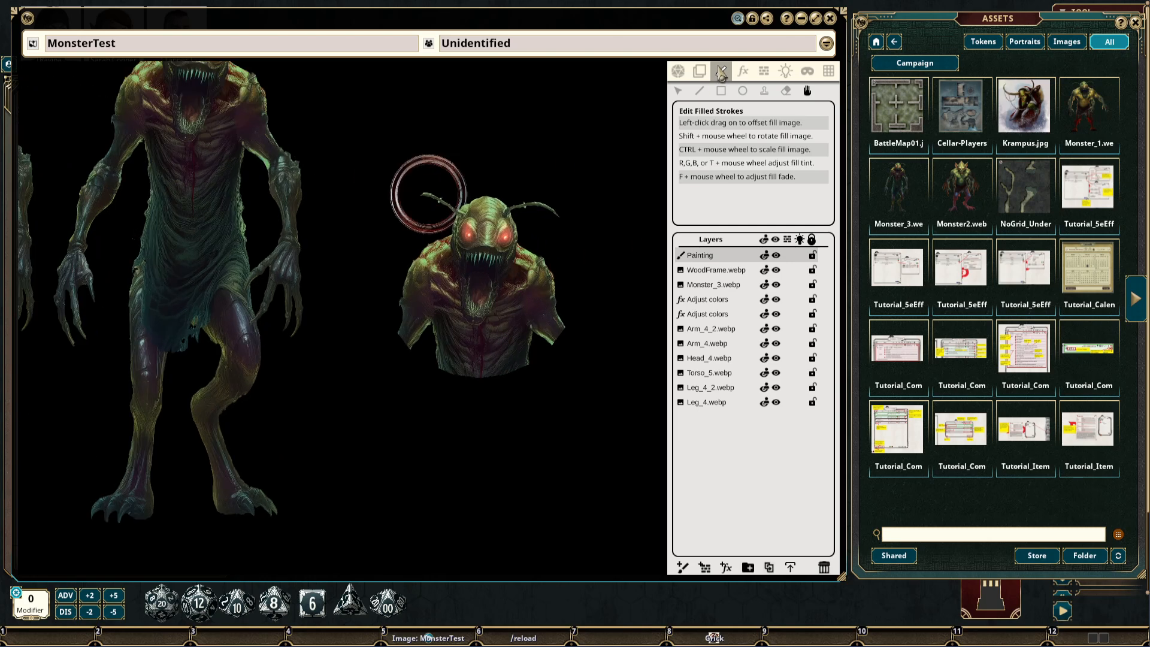
- Scale the painted bust down to about 3.1 by 3.1 and place it inside the token frame, beneath the WoodFrame.webp layer
left_click(700, 71)
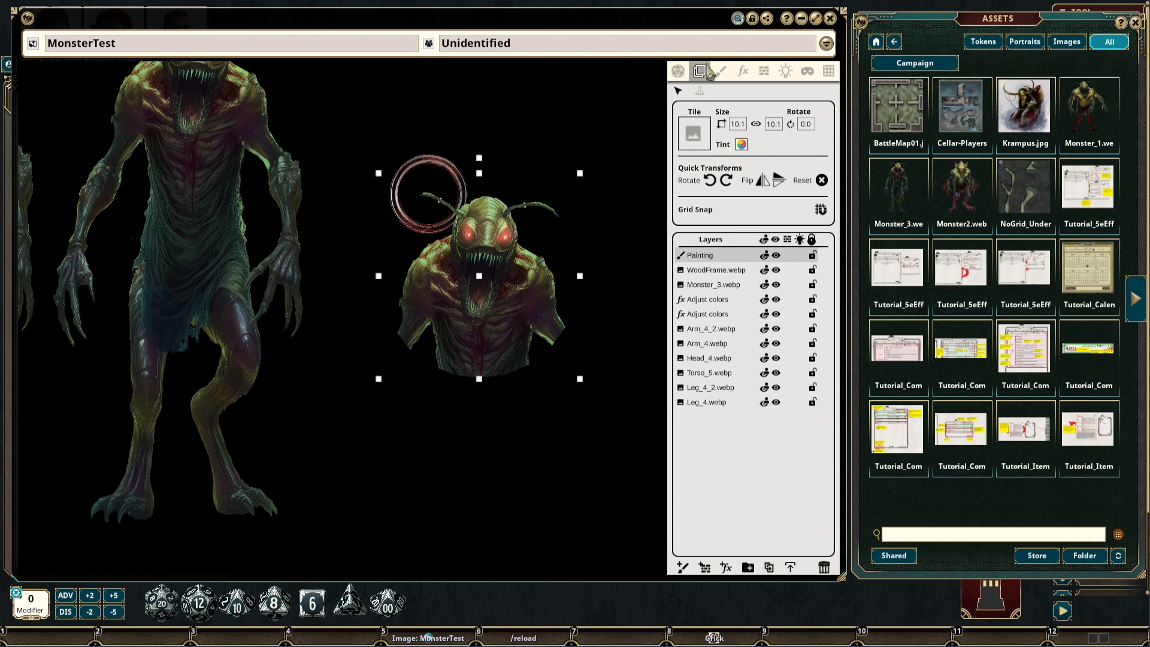
key("shift")
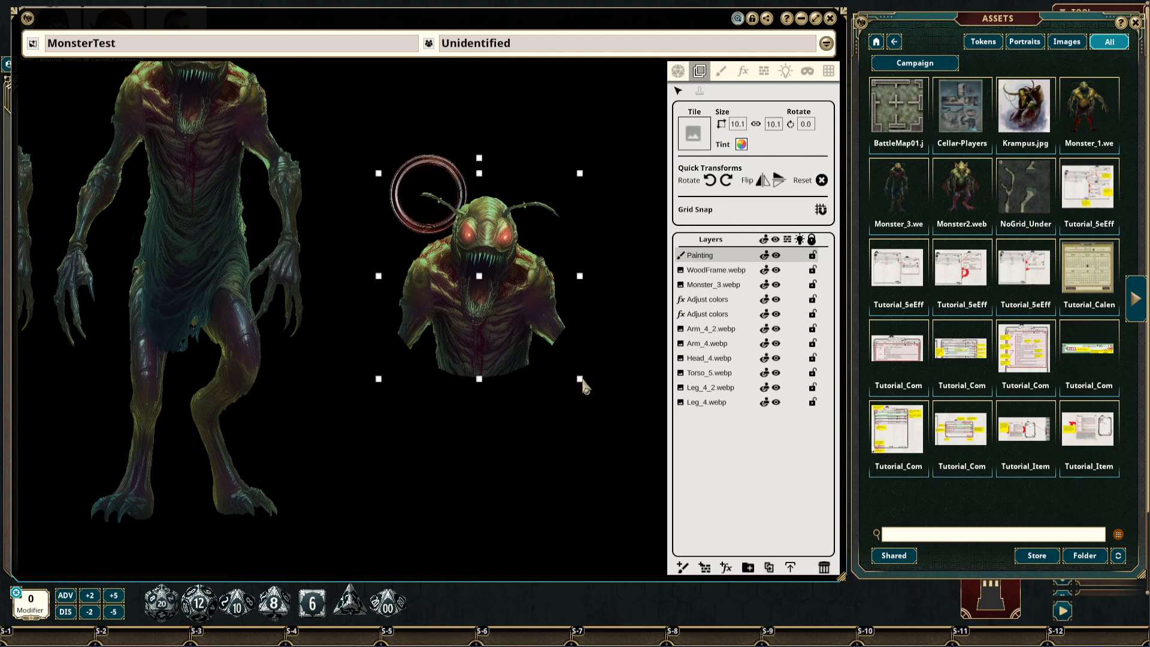
left_click_drag(583, 379, 468, 225)
left_click_drag(734, 259, 730, 263)
left_click_drag(490, 247, 467, 226)
scroll(433, 211, "up", 5)
left_click_drag(527, 252, 515, 240)
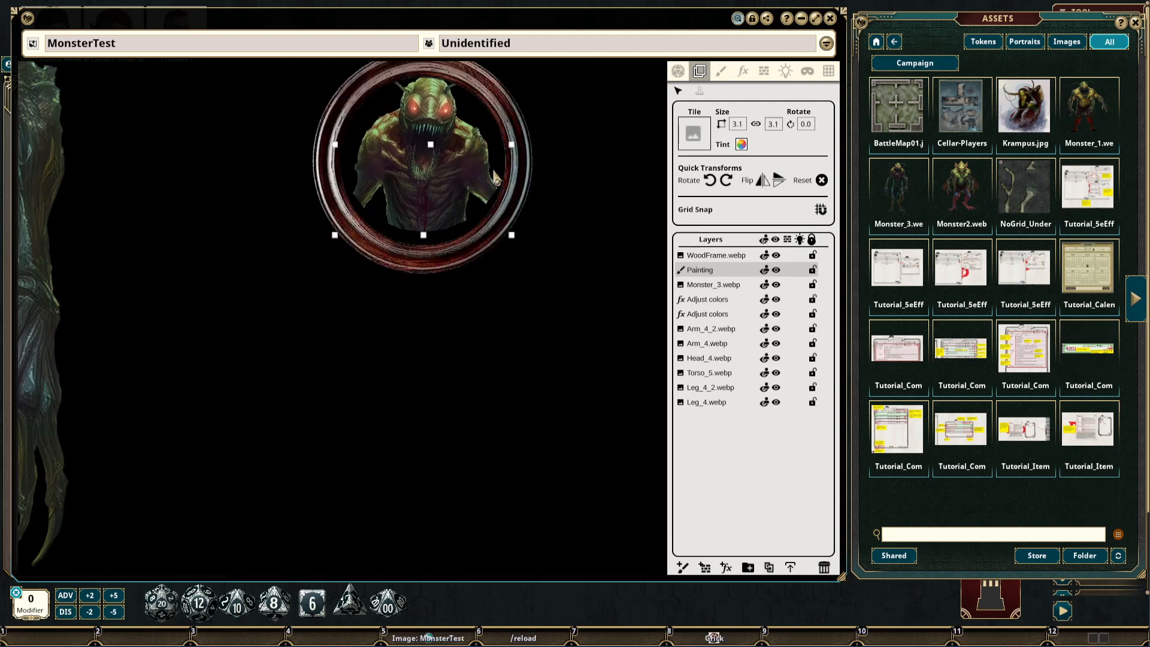
- Adjust the painted bust's position so the monster's head and torso sit centred within the wooden frame
left_click_drag(513, 174, 536, 258)
left_click_drag(455, 187, 438, 210)
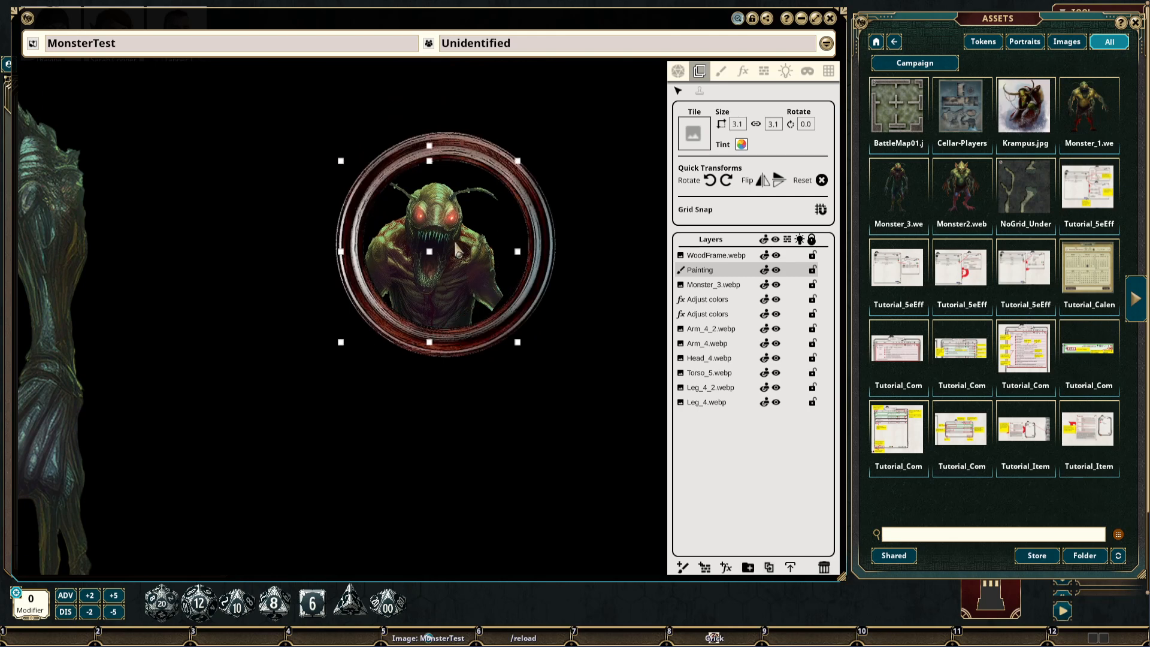
left_click_drag(465, 269, 479, 263)
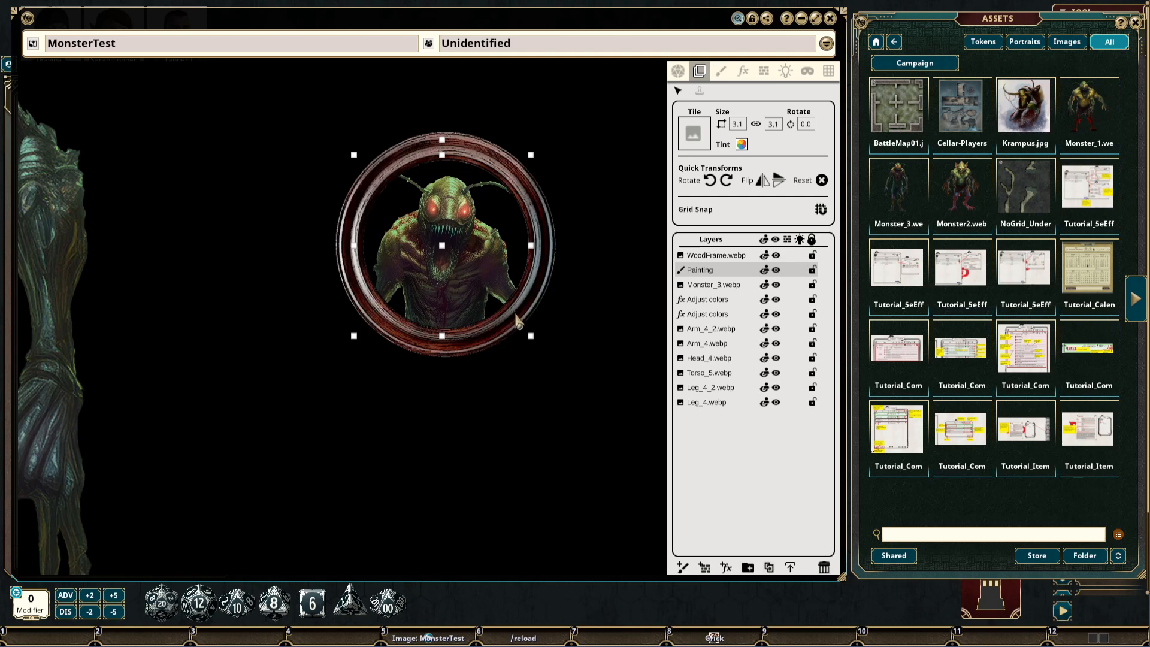
scroll(506, 307, "down", 4)
left_click_drag(504, 307, 517, 289)
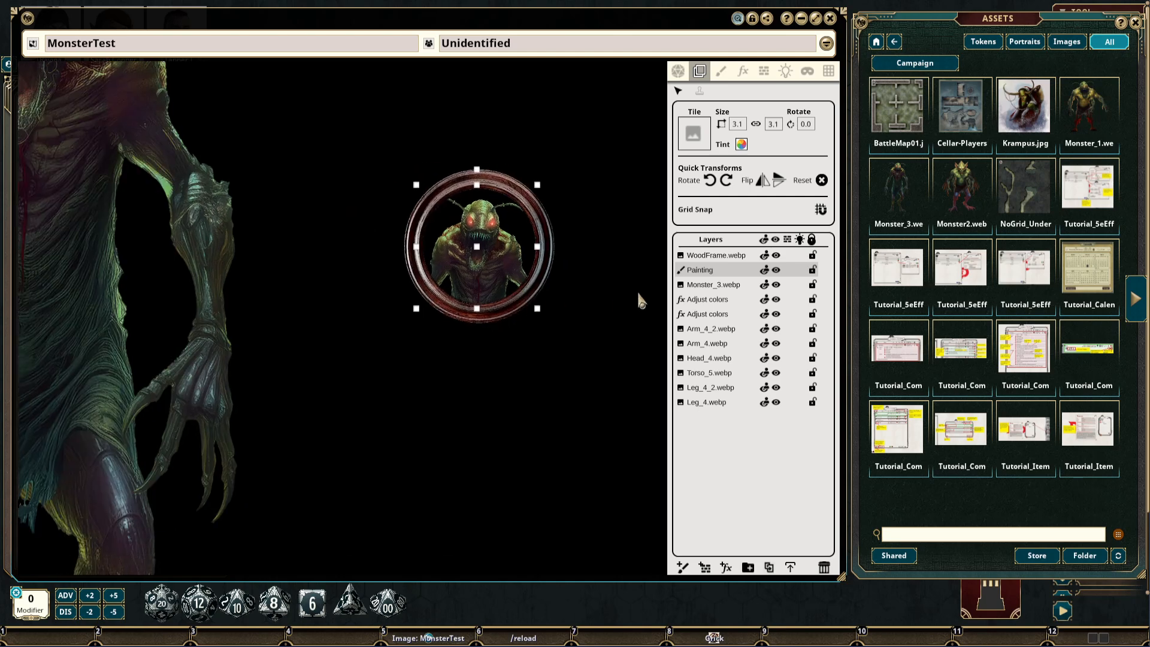
- Select the Monster_3.webp layer and examine how the bust fits inside the wooden frame
left_click(712, 285)
left_click_drag(471, 280, 468, 302)
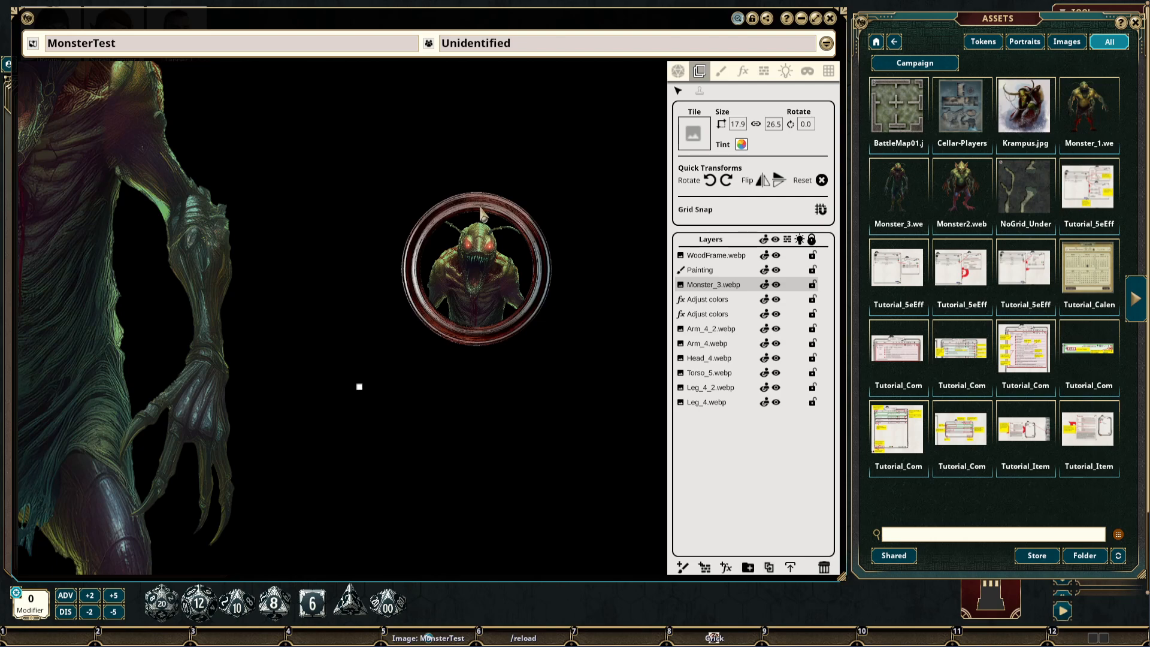
scroll(483, 213, "down", 3)
scroll(485, 240, "up", 4)
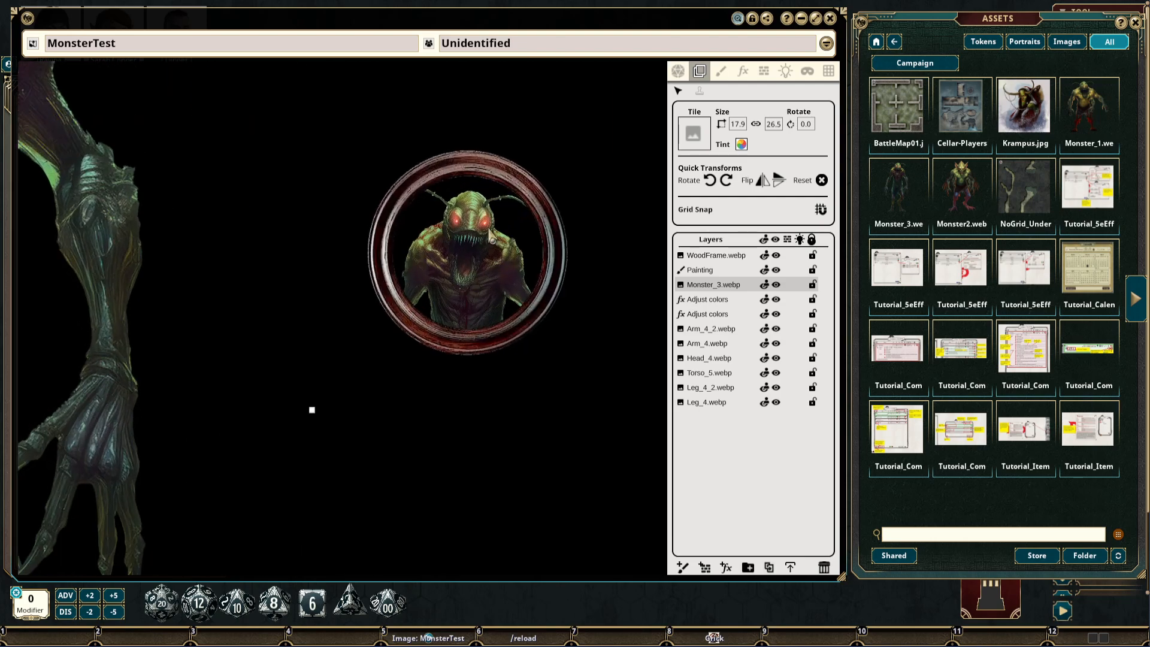